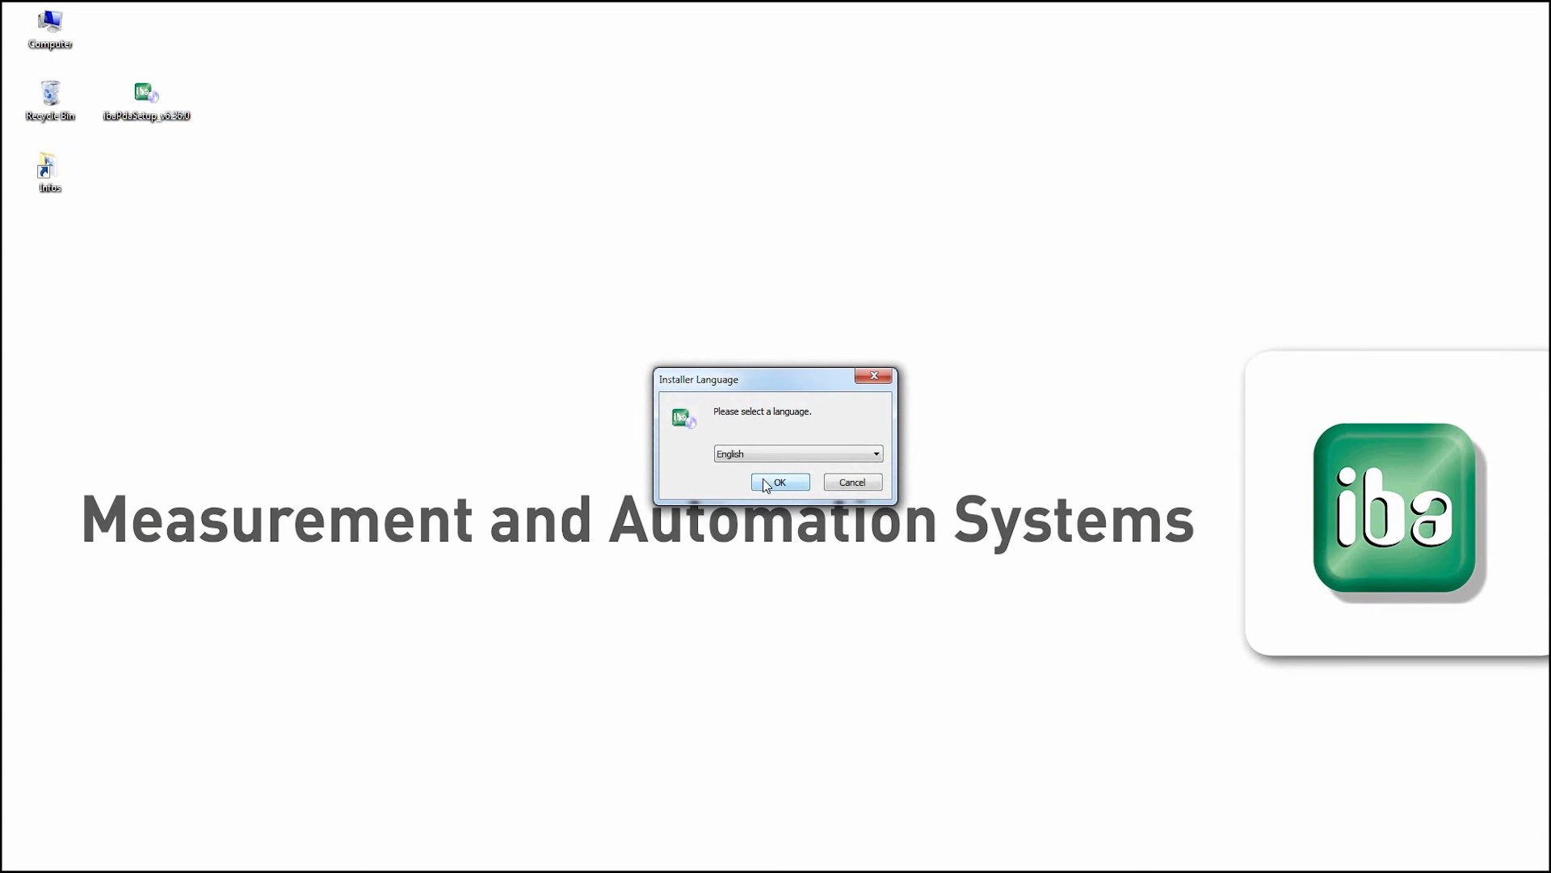
Install ibaPDA 6.36.0 in English with all default options, then launch the client.
left_click(767, 483)
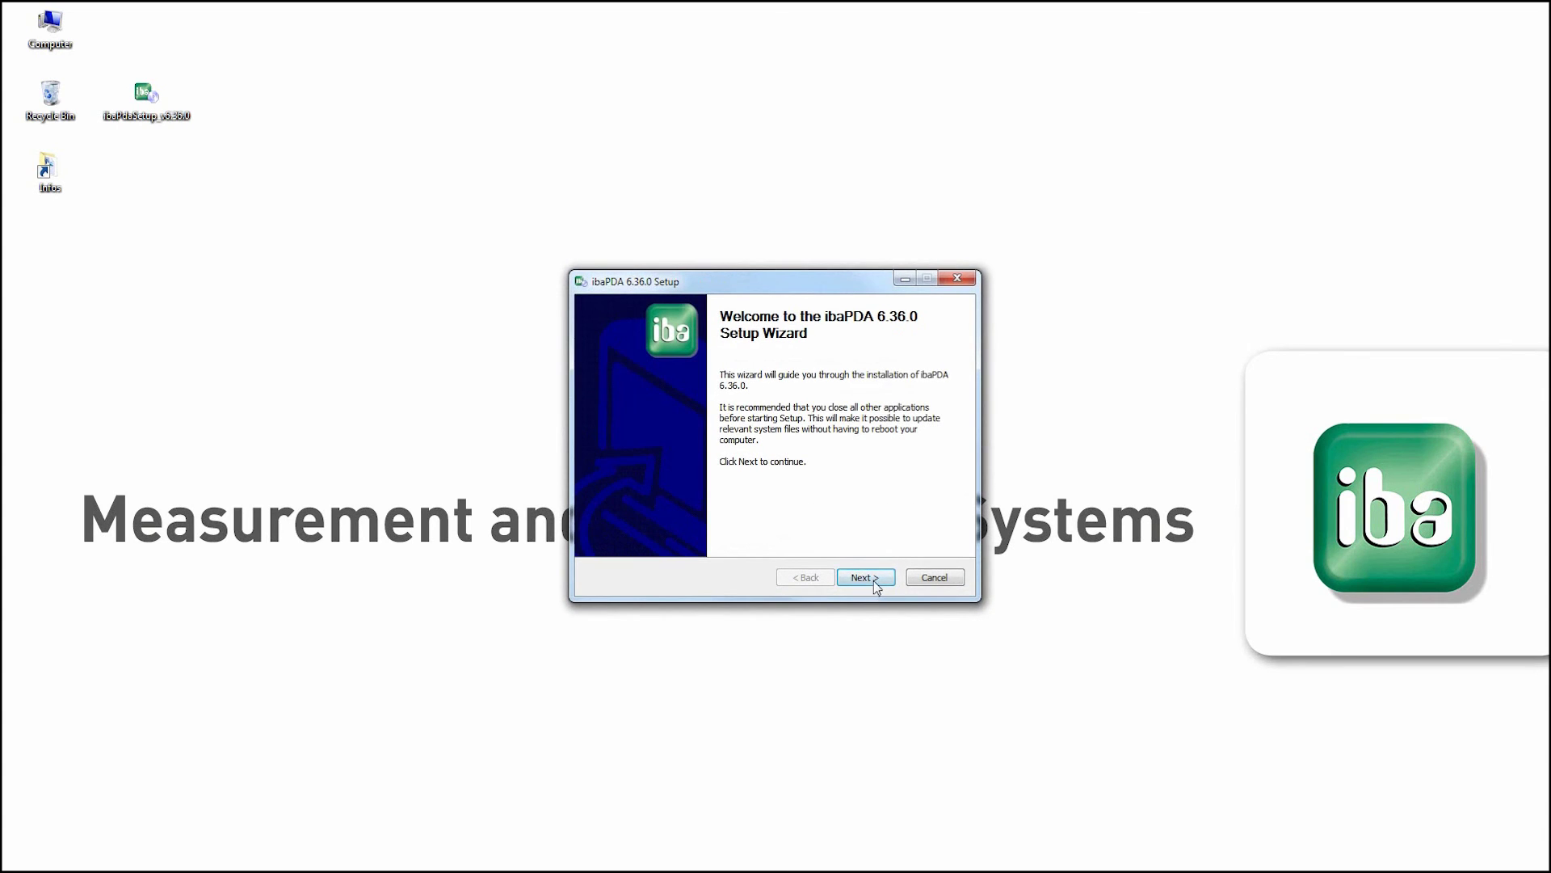
left_click(873, 580)
left_click(872, 581)
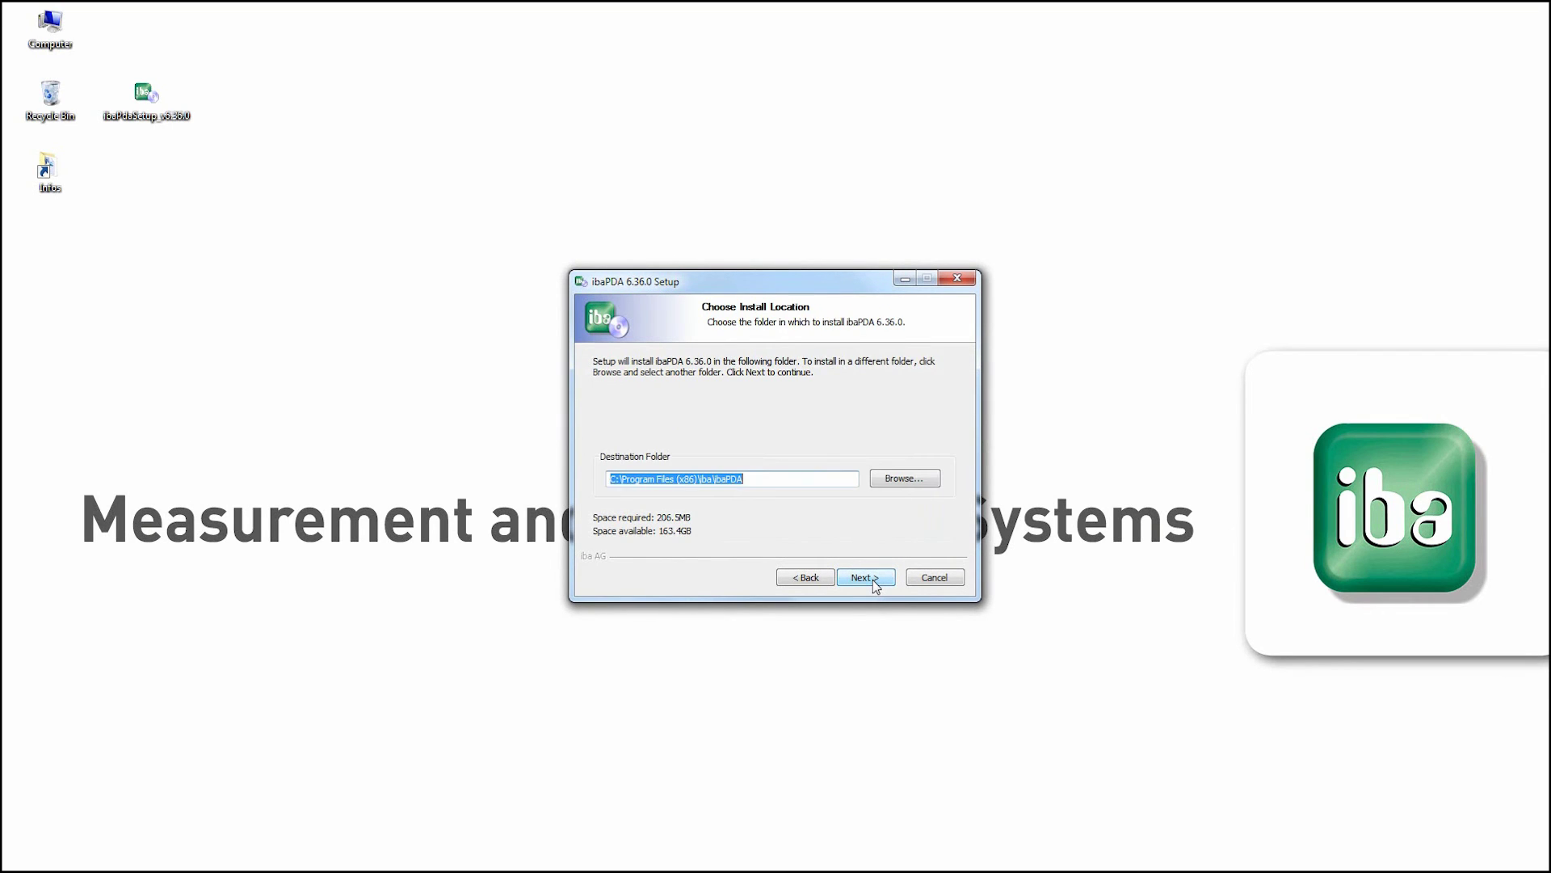
left_click(873, 580)
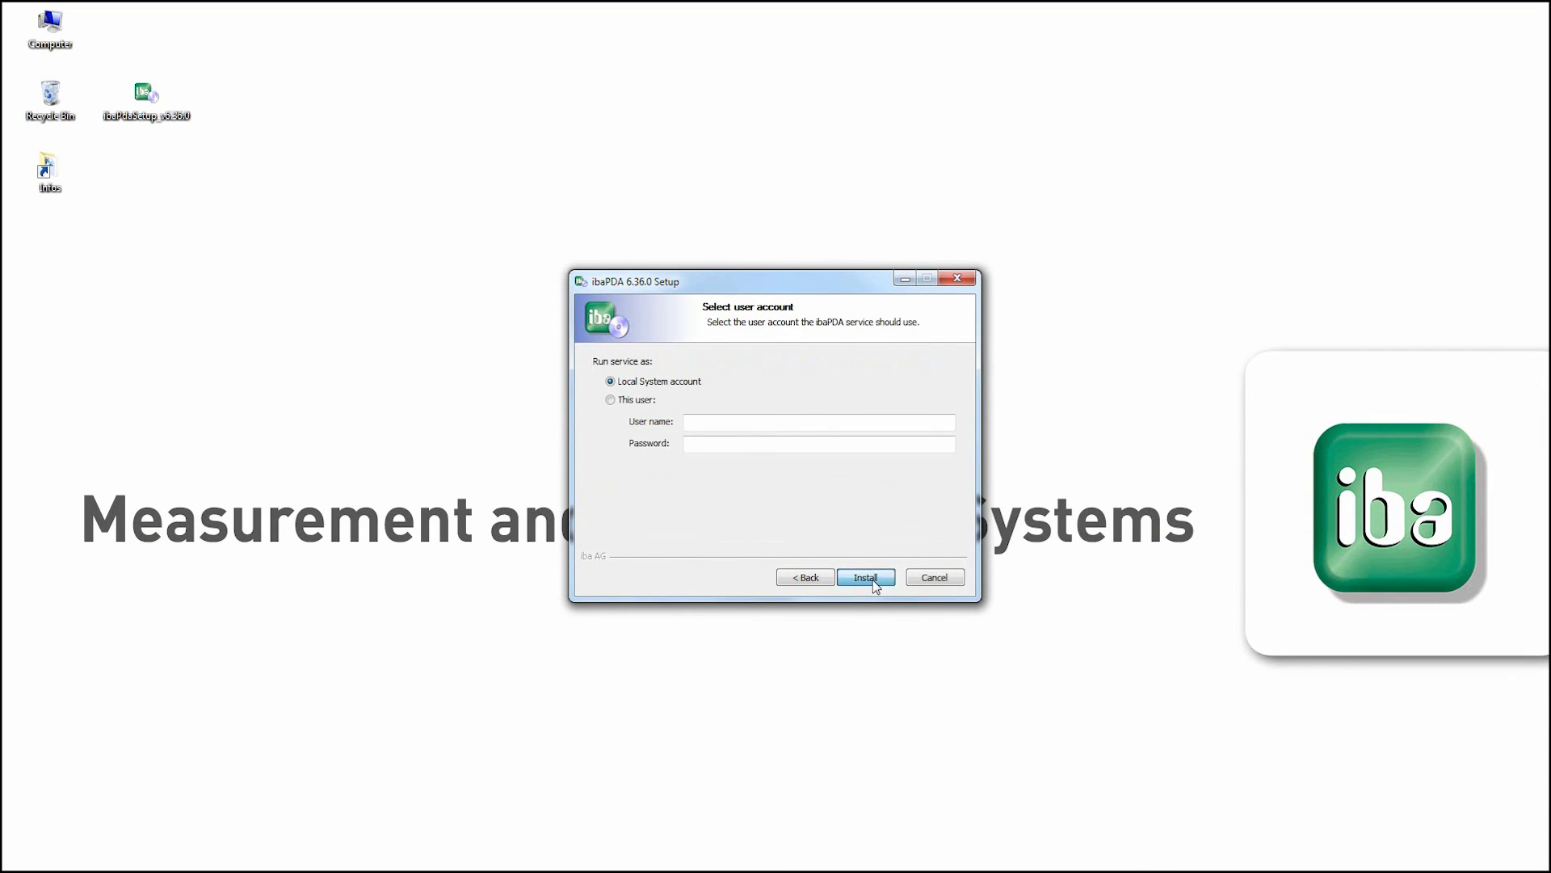
left_click(873, 579)
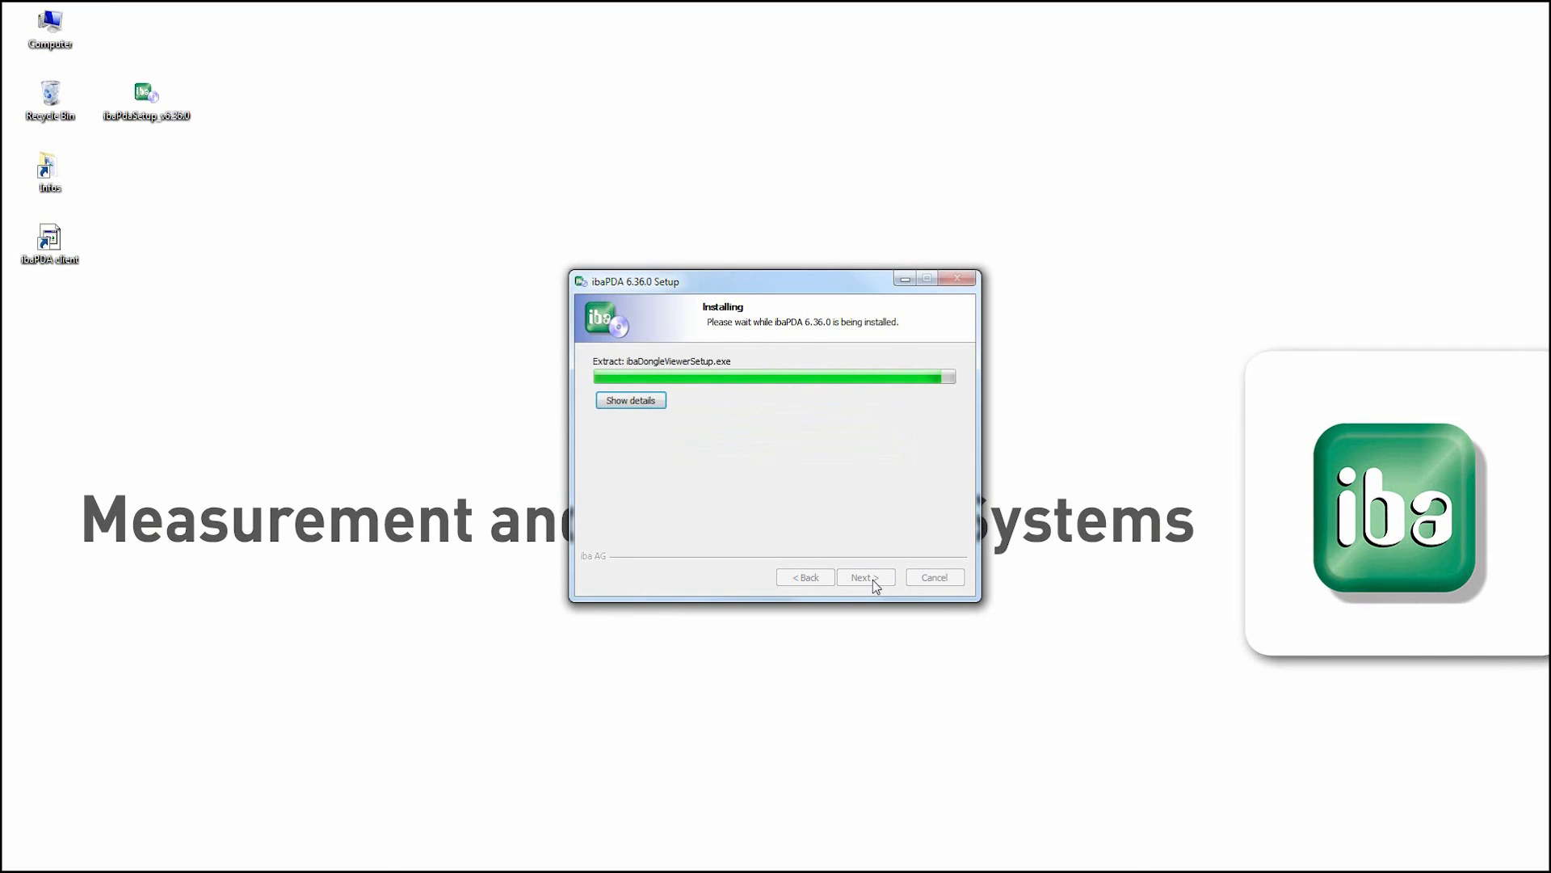
left_click(874, 579)
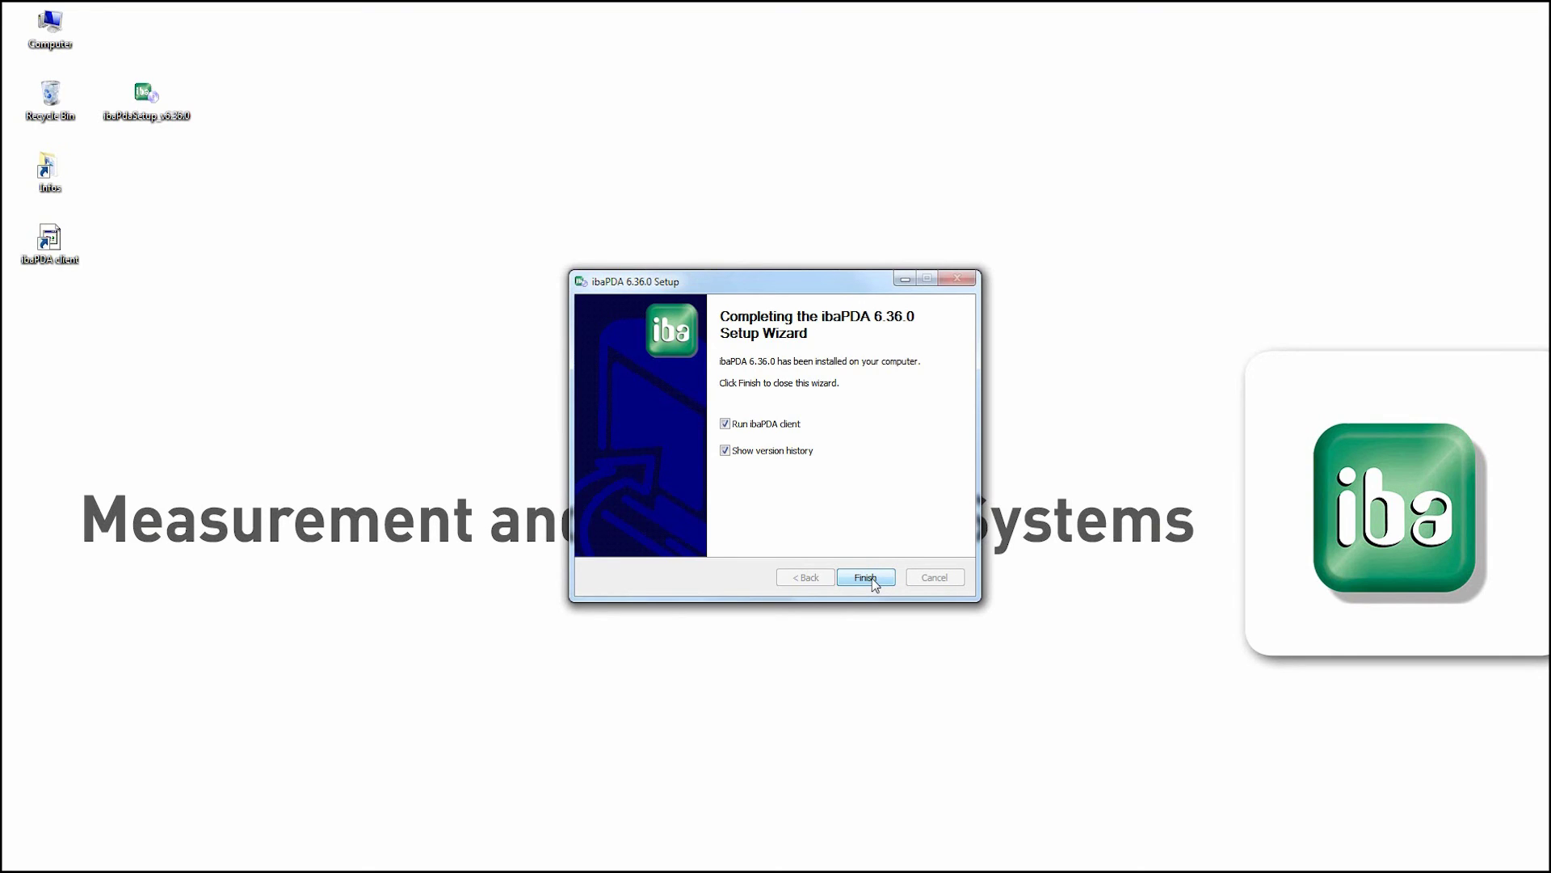
left_click(866, 578)
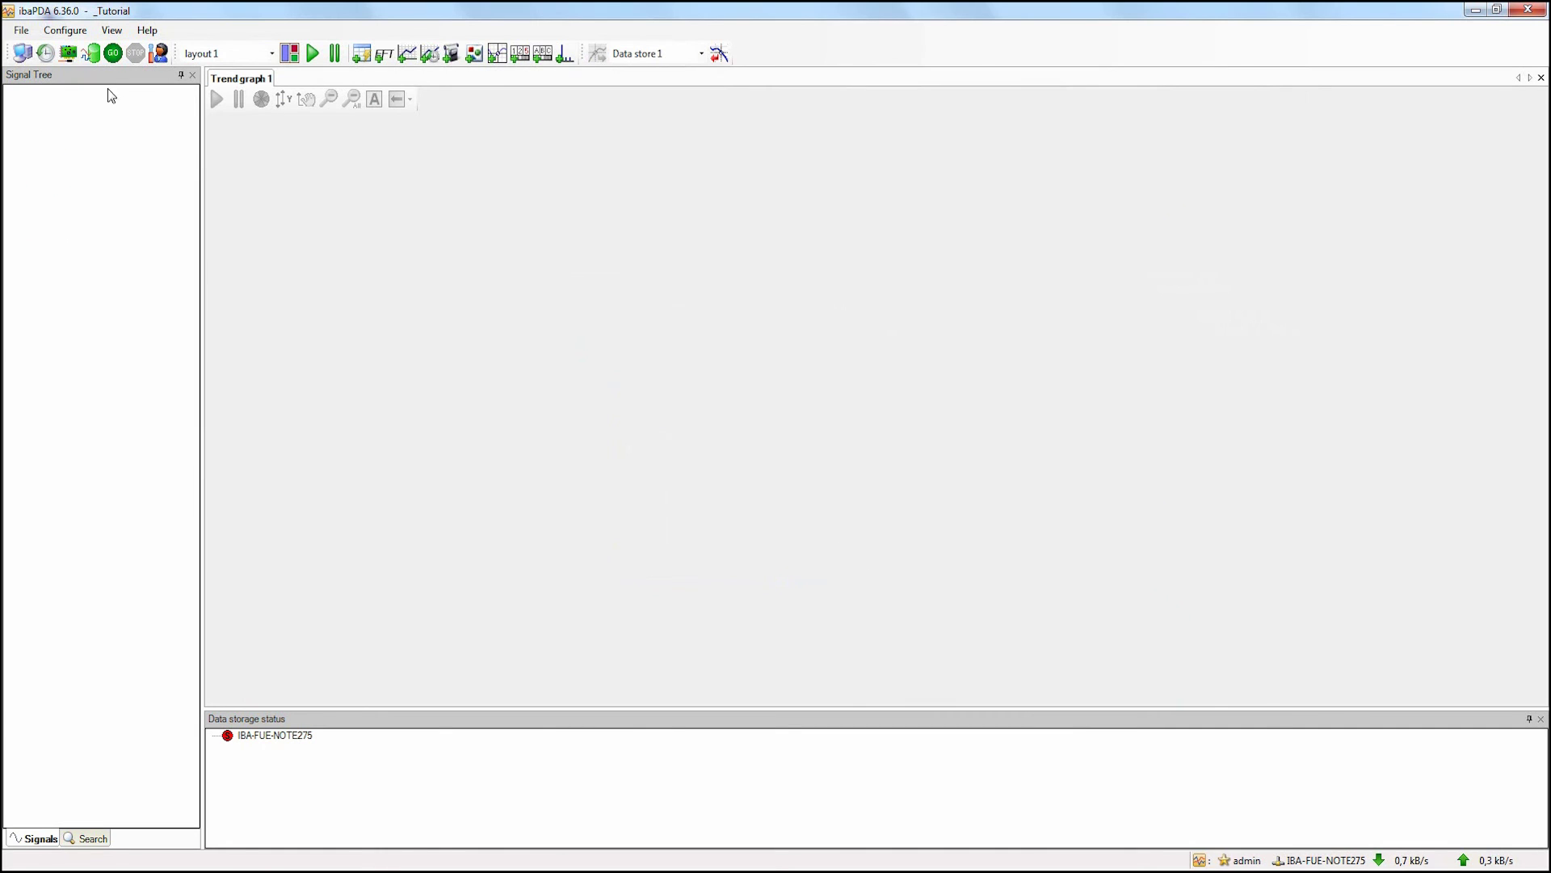
Open the I/O Manager and start adding a module under S7-Xplorer.
left_click(72, 55)
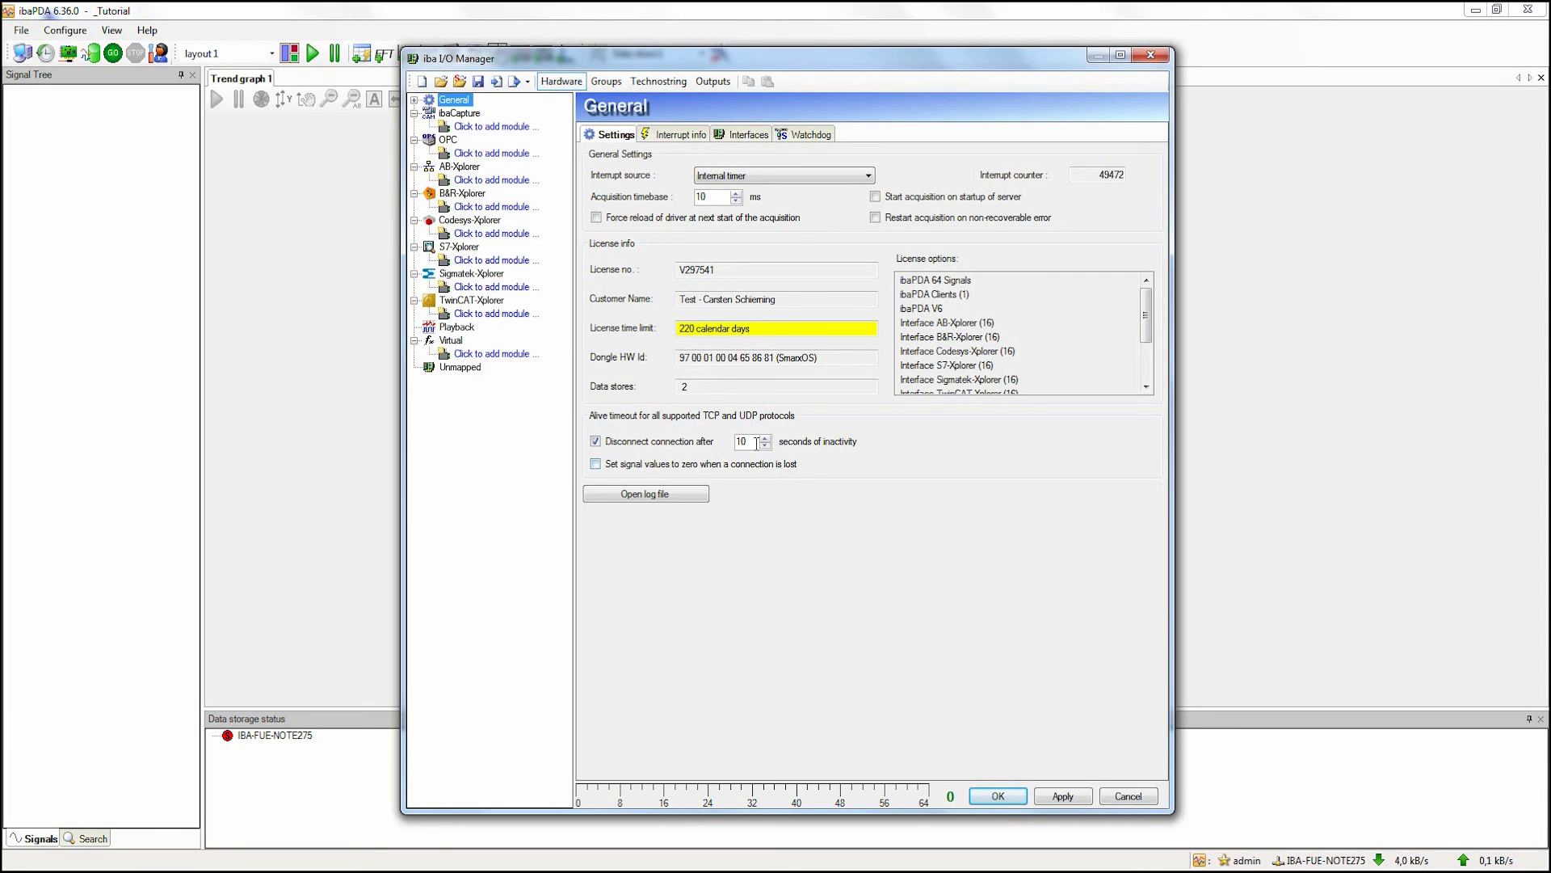
left_click(520, 262)
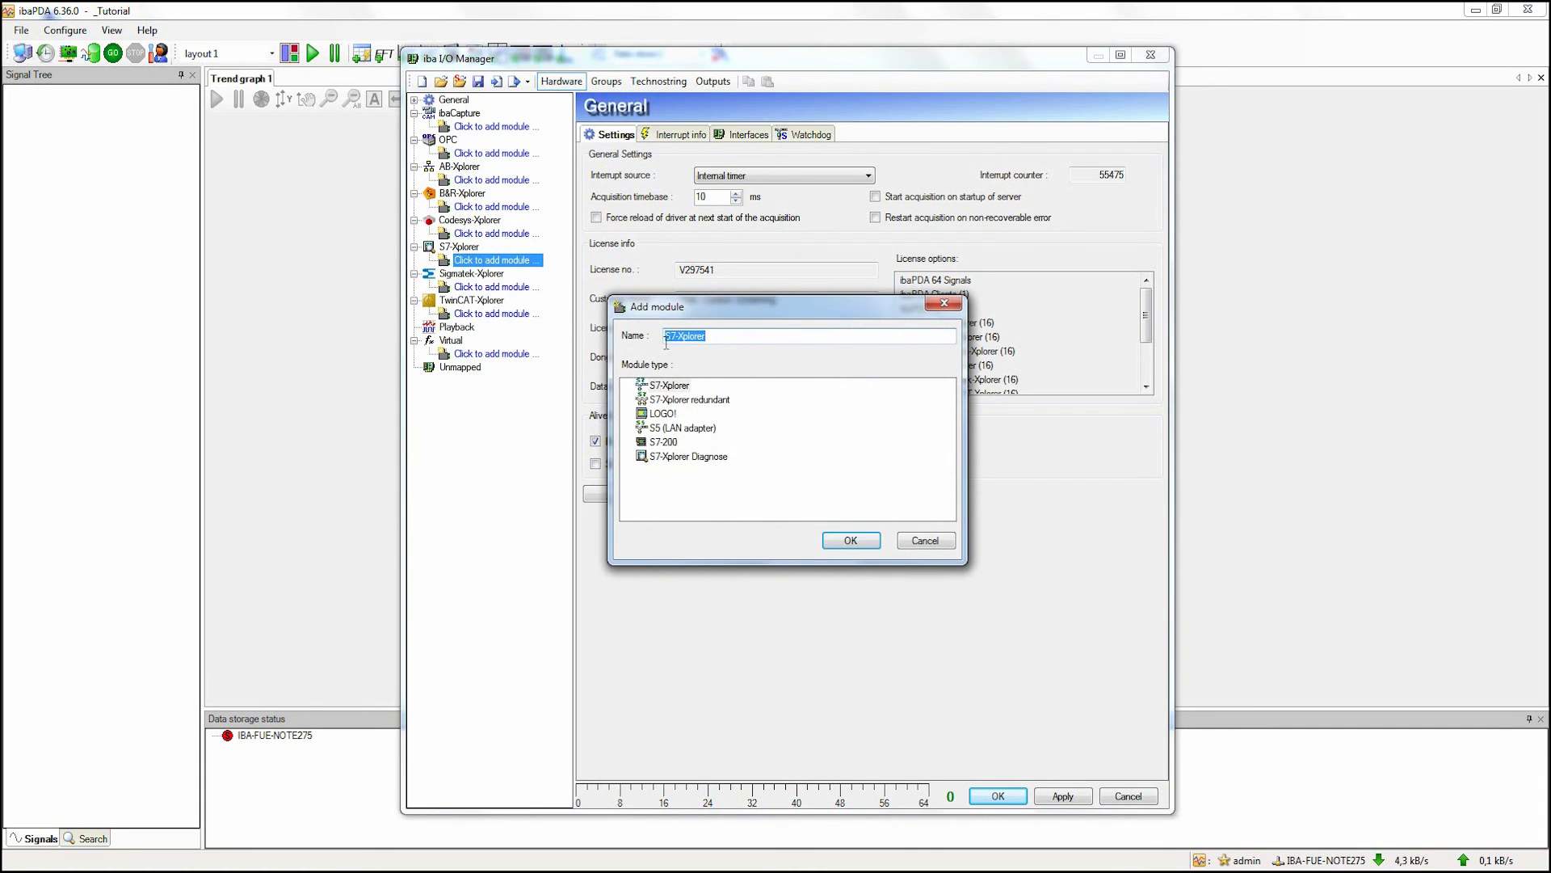
Add a plain S7-Xplorer type module named Tutorial.
left_click(682, 388)
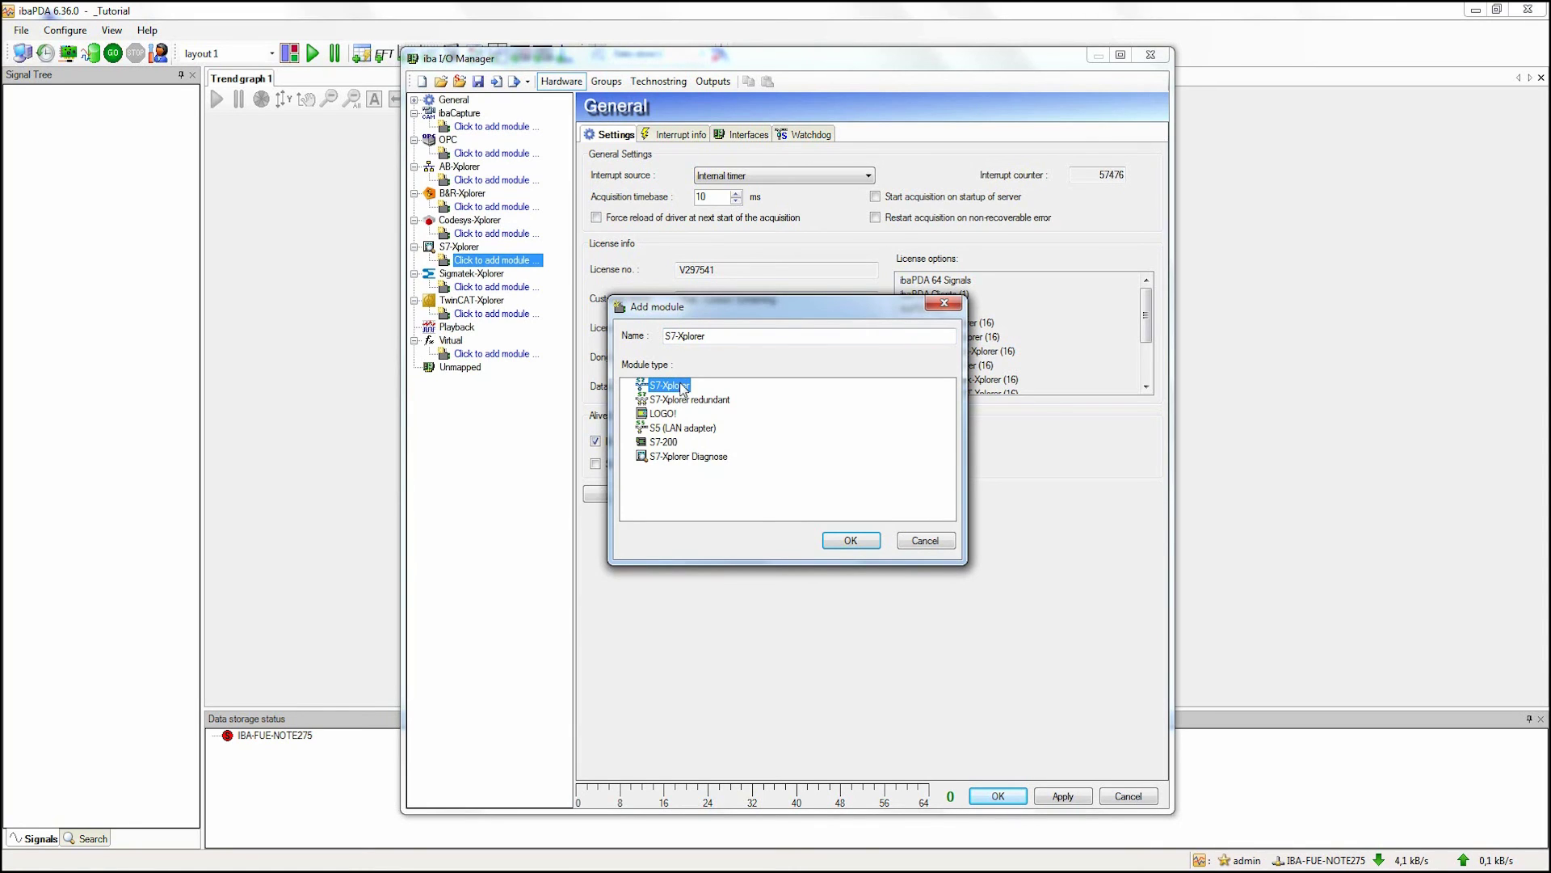
left_click(717, 336)
double_click(718, 336)
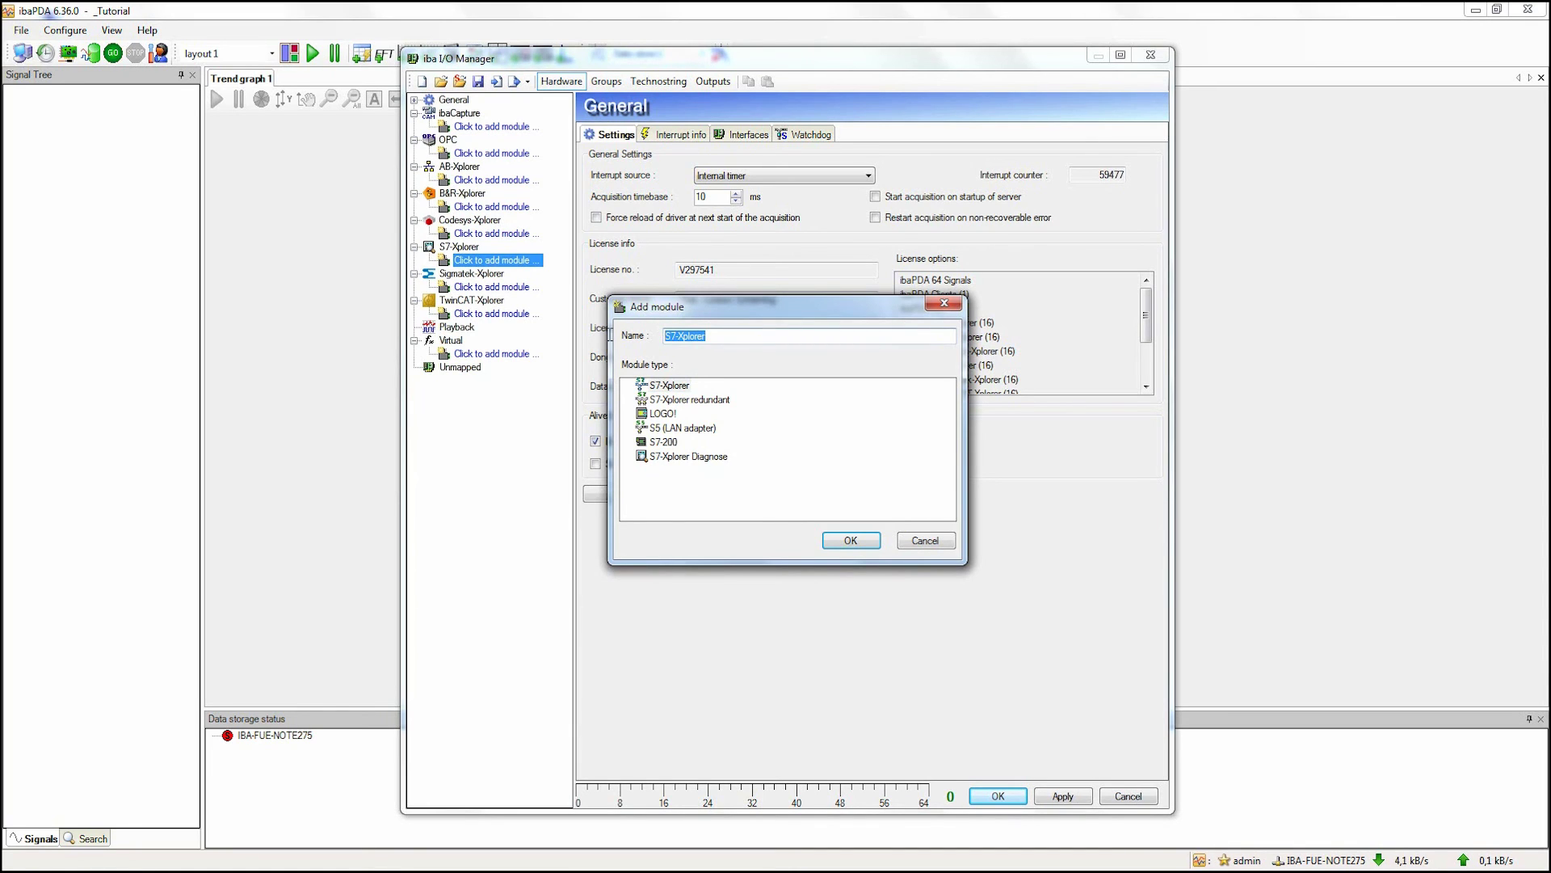
type("Tuto")
type("rial")
left_click(851, 540)
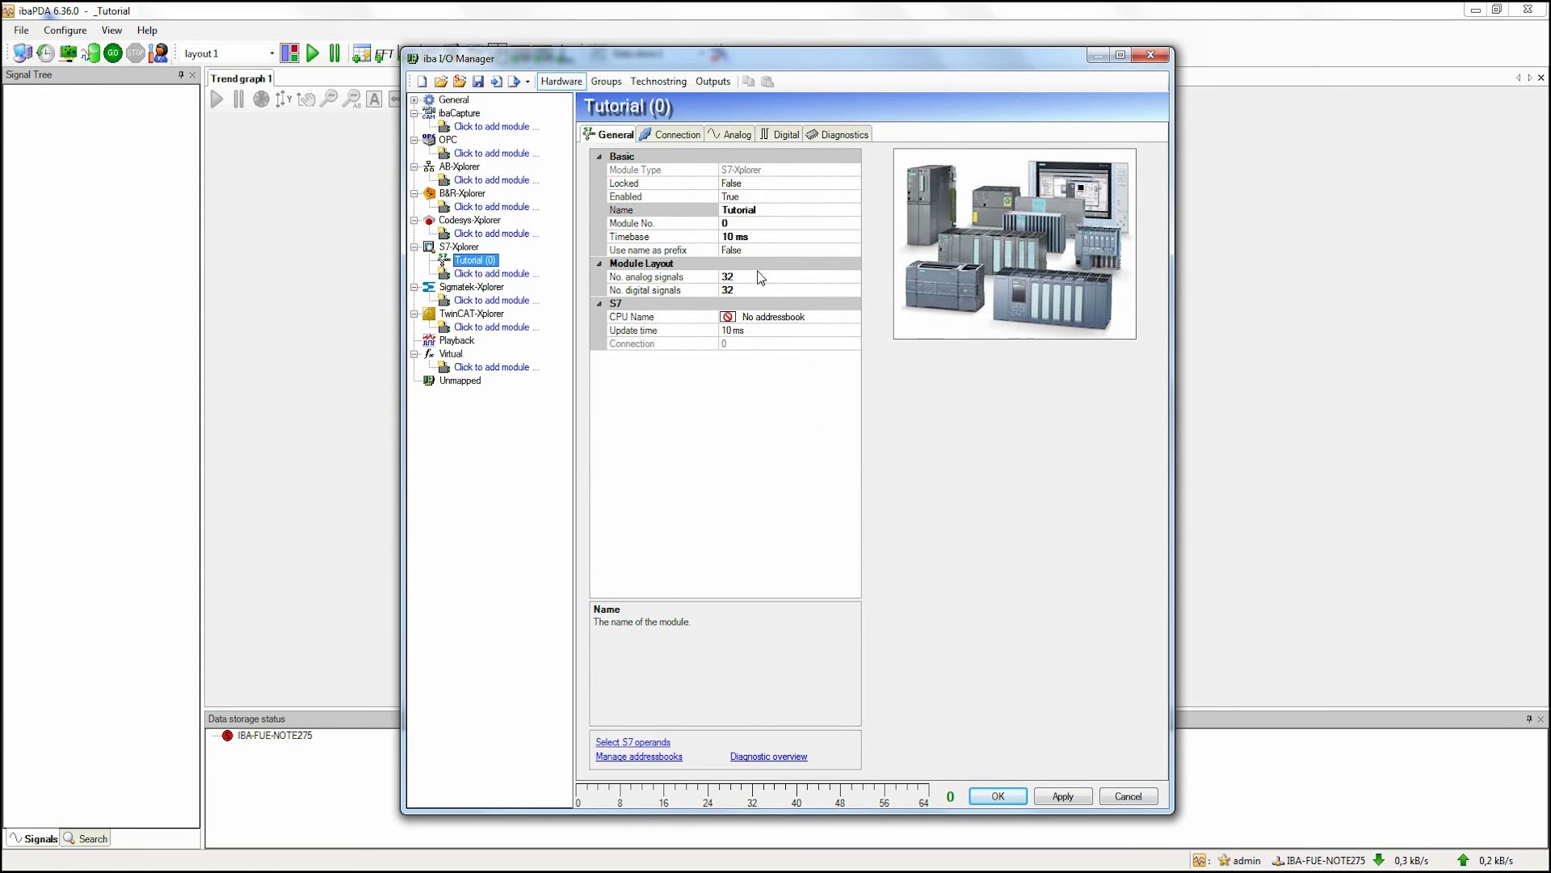
left_click(692, 140)
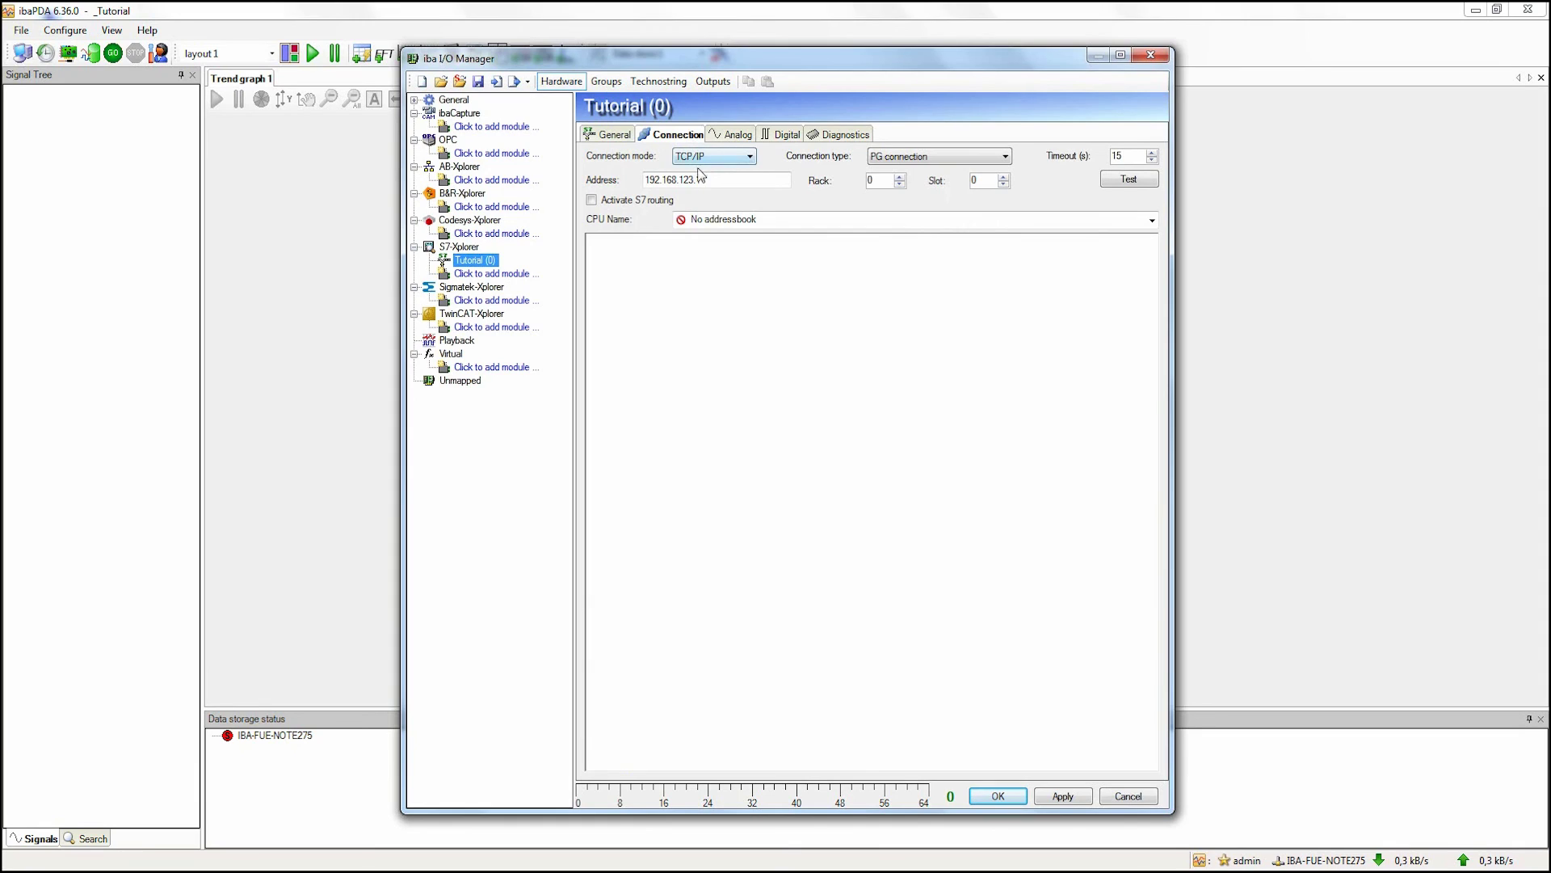
Point the Tutorial module at PLC 192.168.50.181, slot 2, and confirm the connection test succeeds.
left_click_drag(681, 180, 710, 180)
type("50.181")
type("2")
left_click(1117, 179)
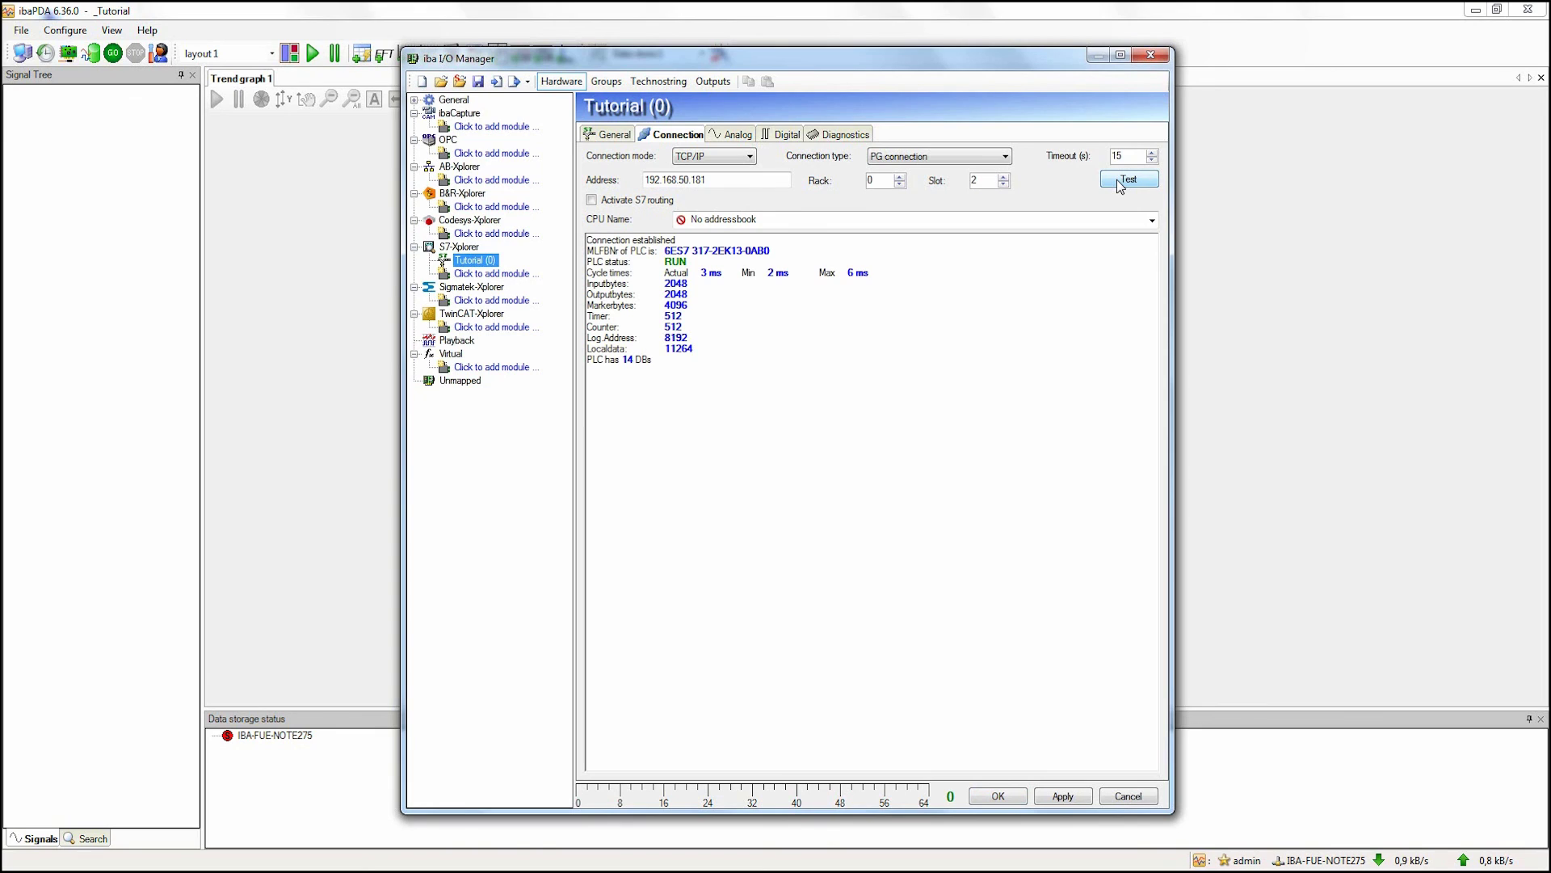
left_click(738, 138)
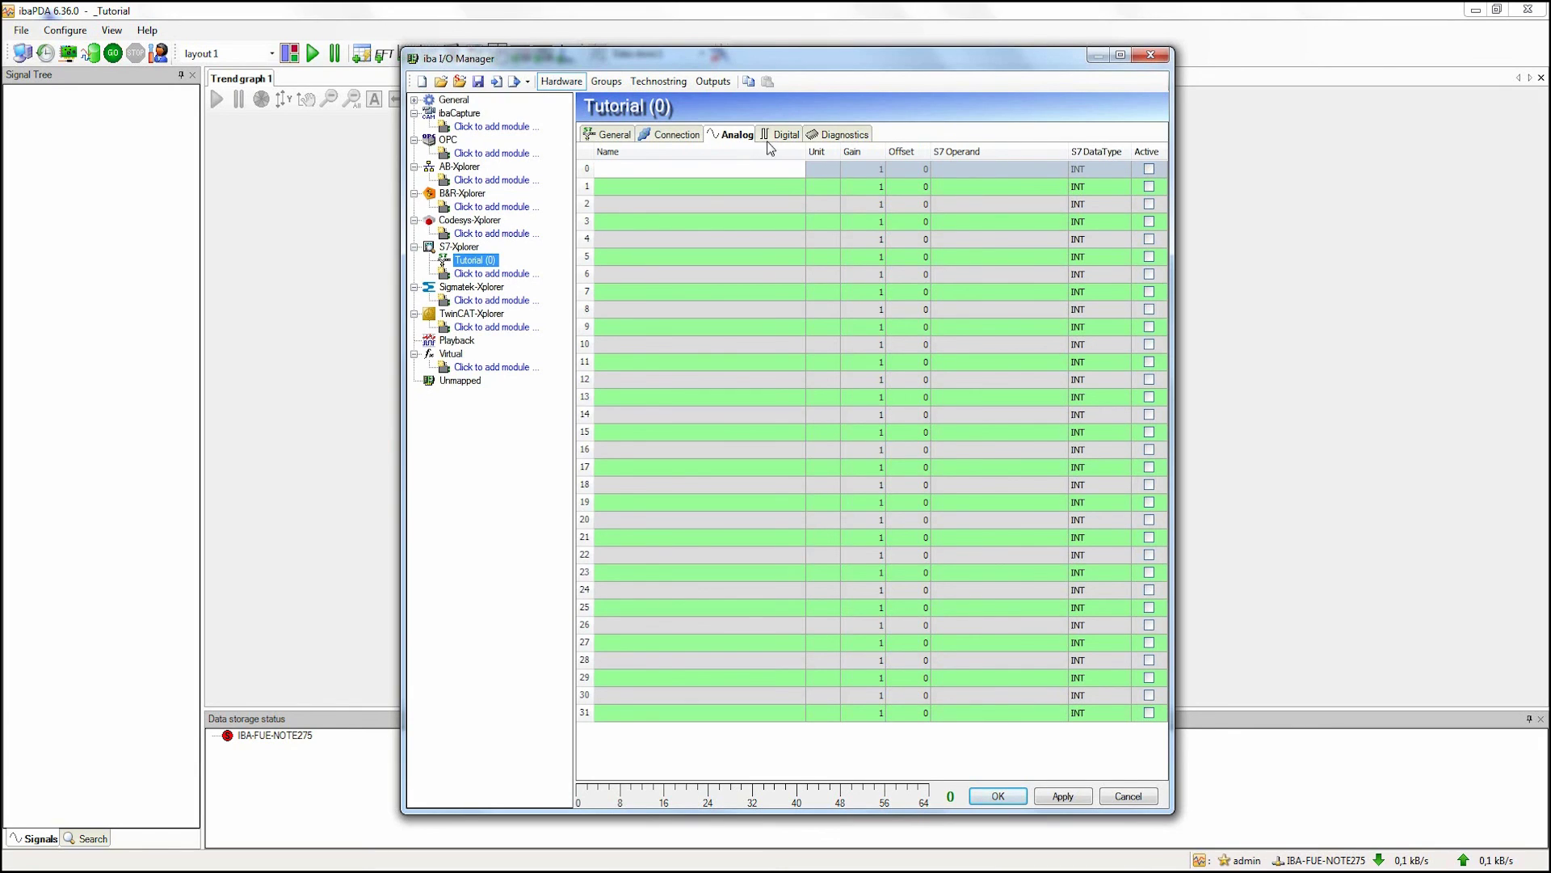
Set analog signal 0's operand to MW 100 (INT).
left_click(1039, 170)
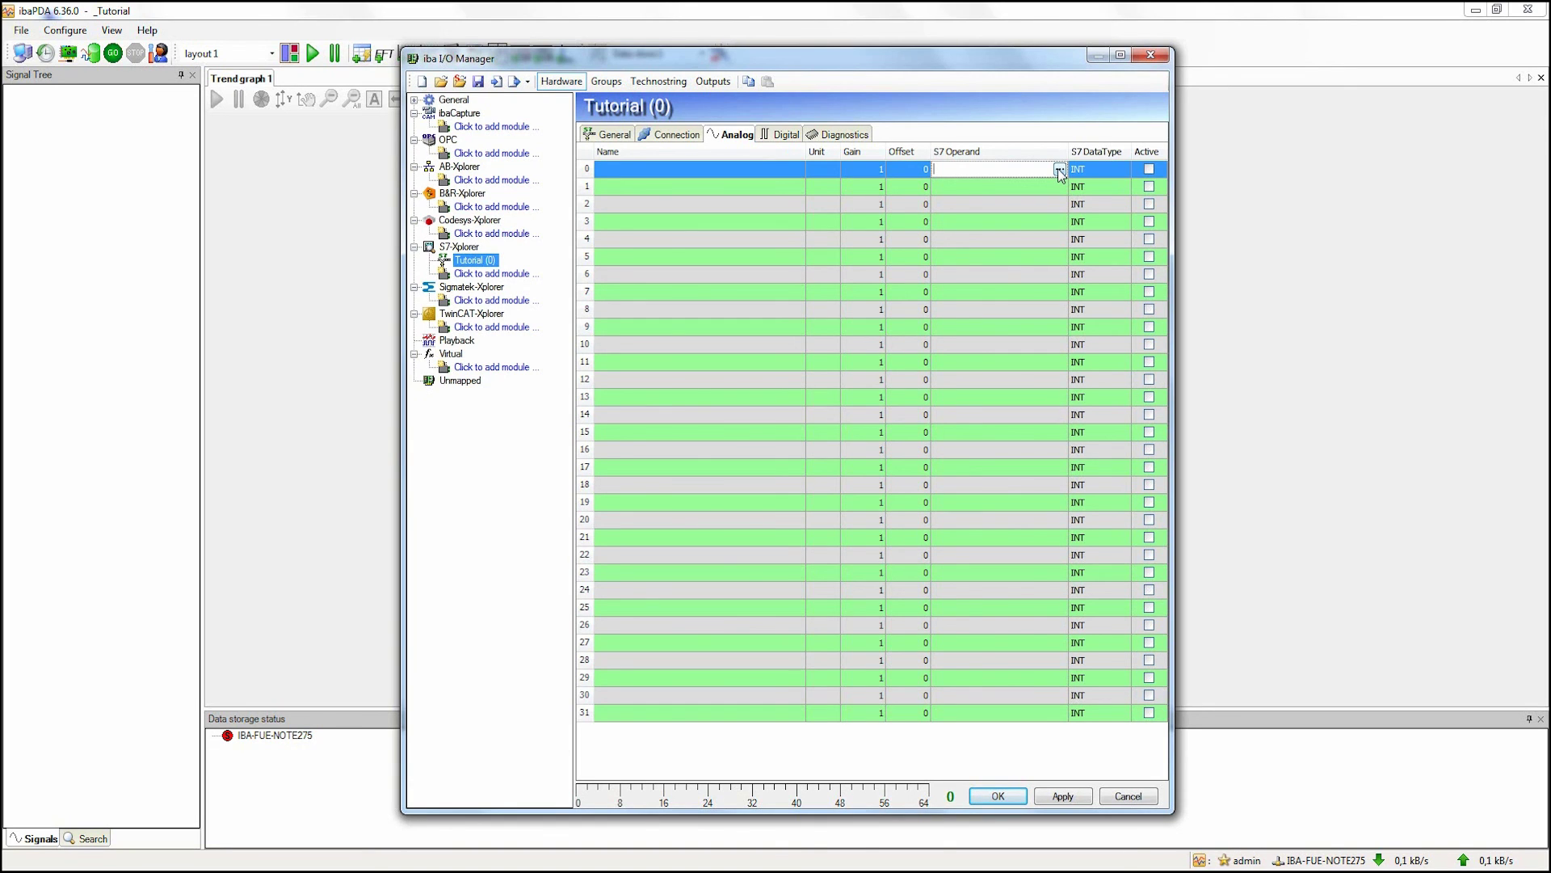
left_click(1059, 169)
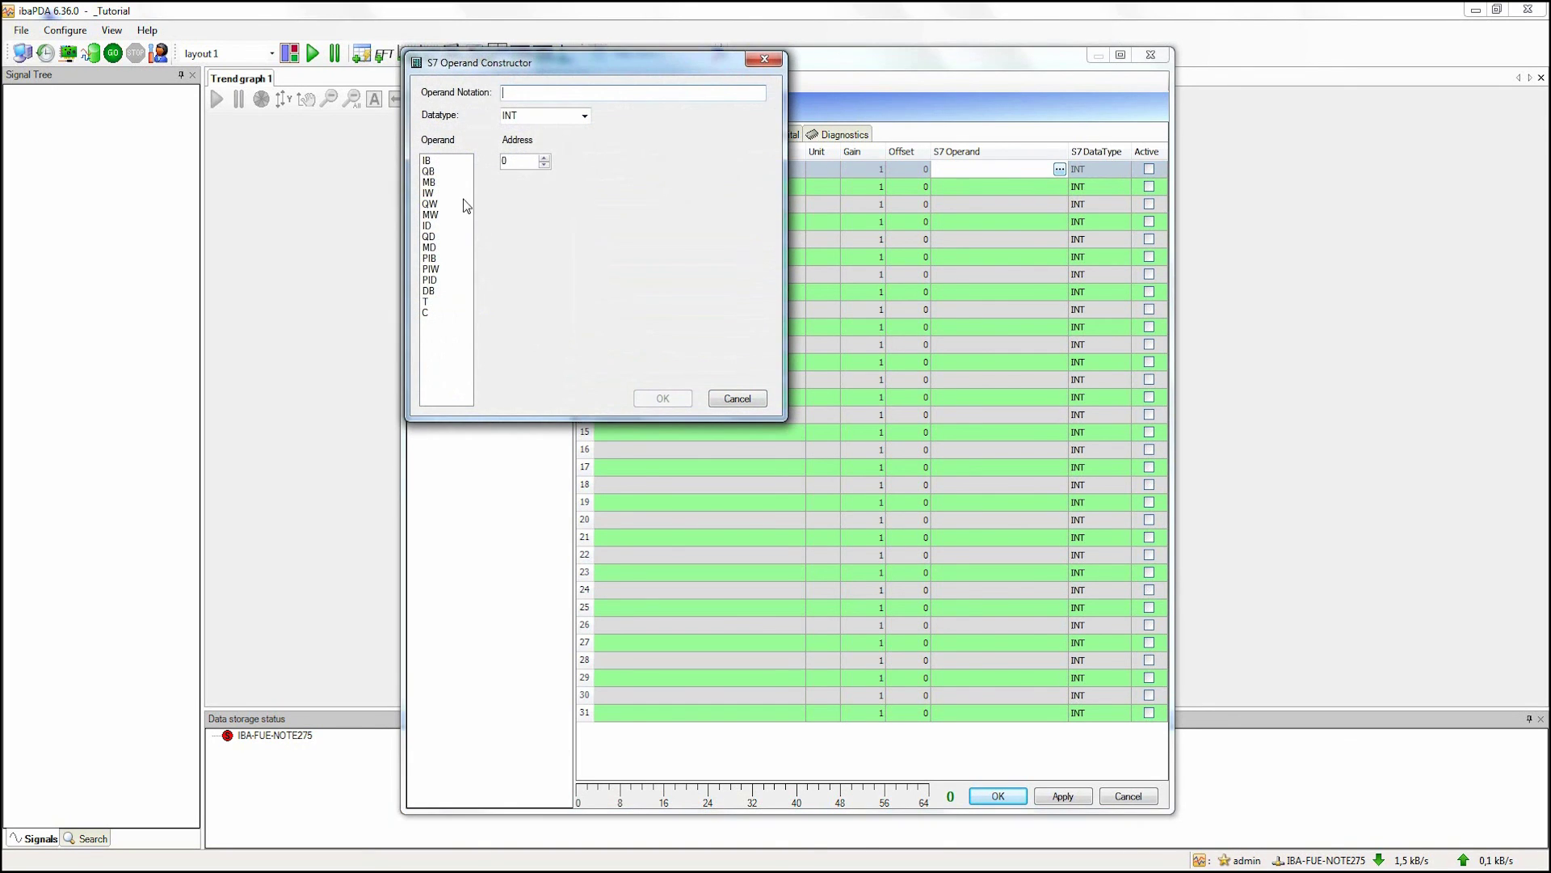
left_click(437, 215)
double_click(517, 161)
type("100")
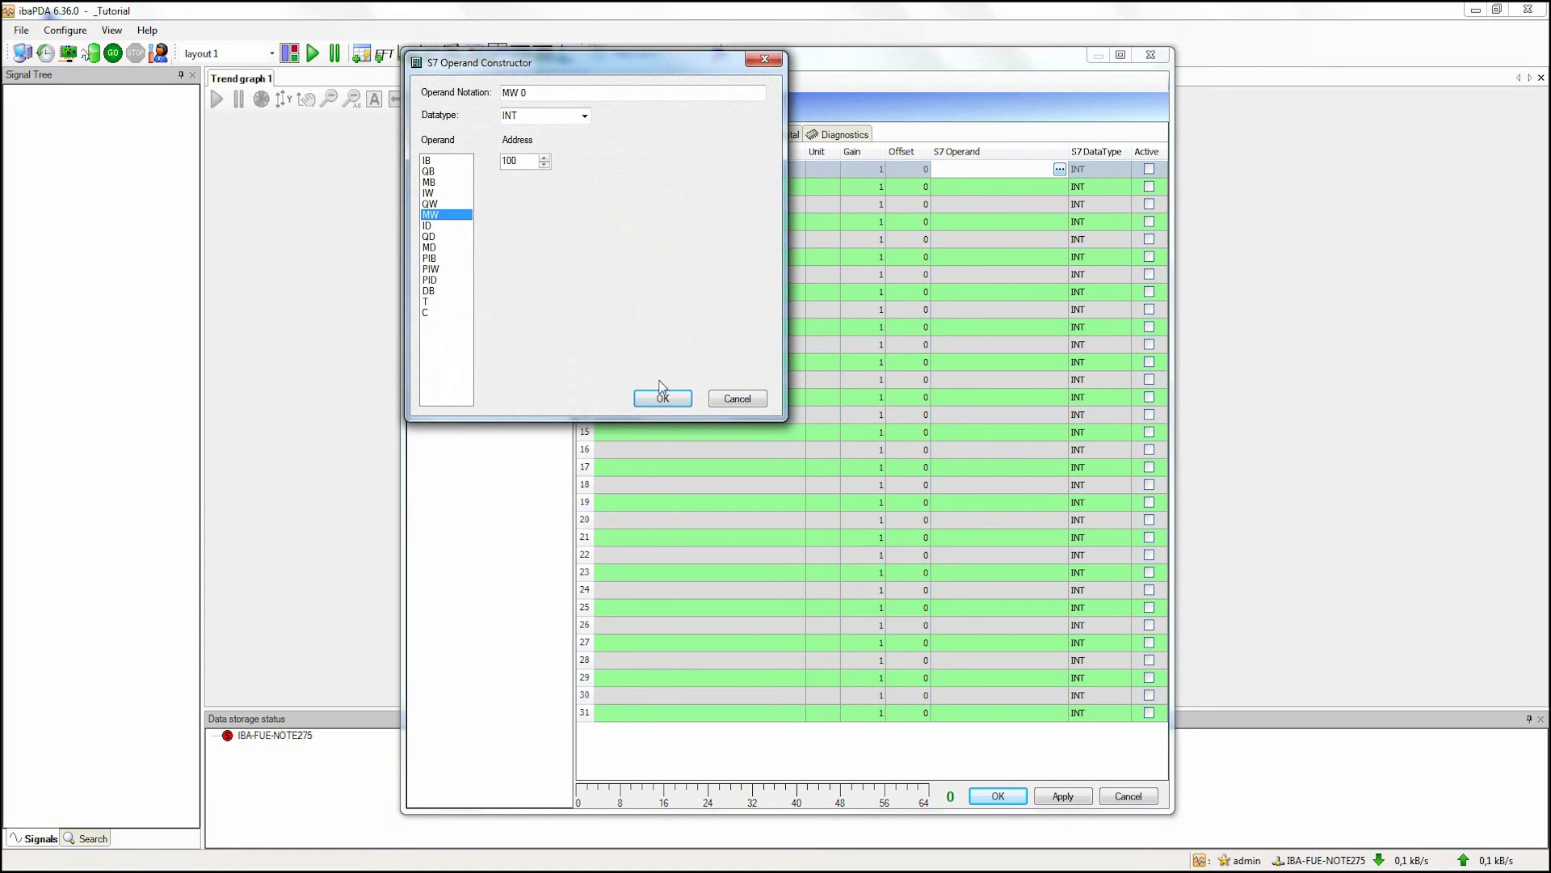
left_click(664, 397)
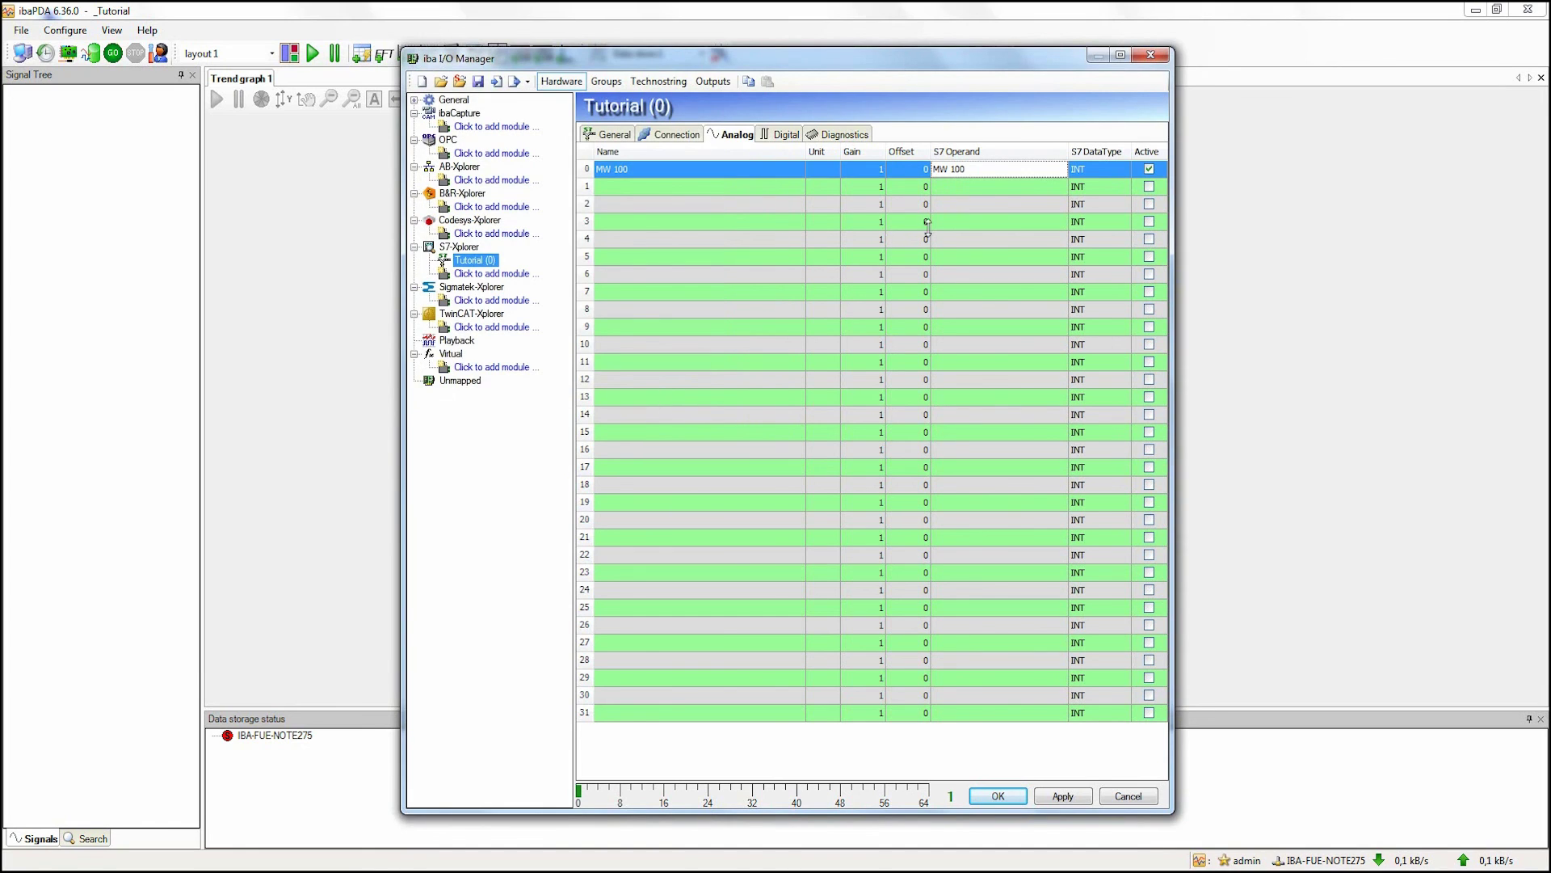
Set analog signal 1's operand to MD 112 (REAL).
left_click(1004, 187)
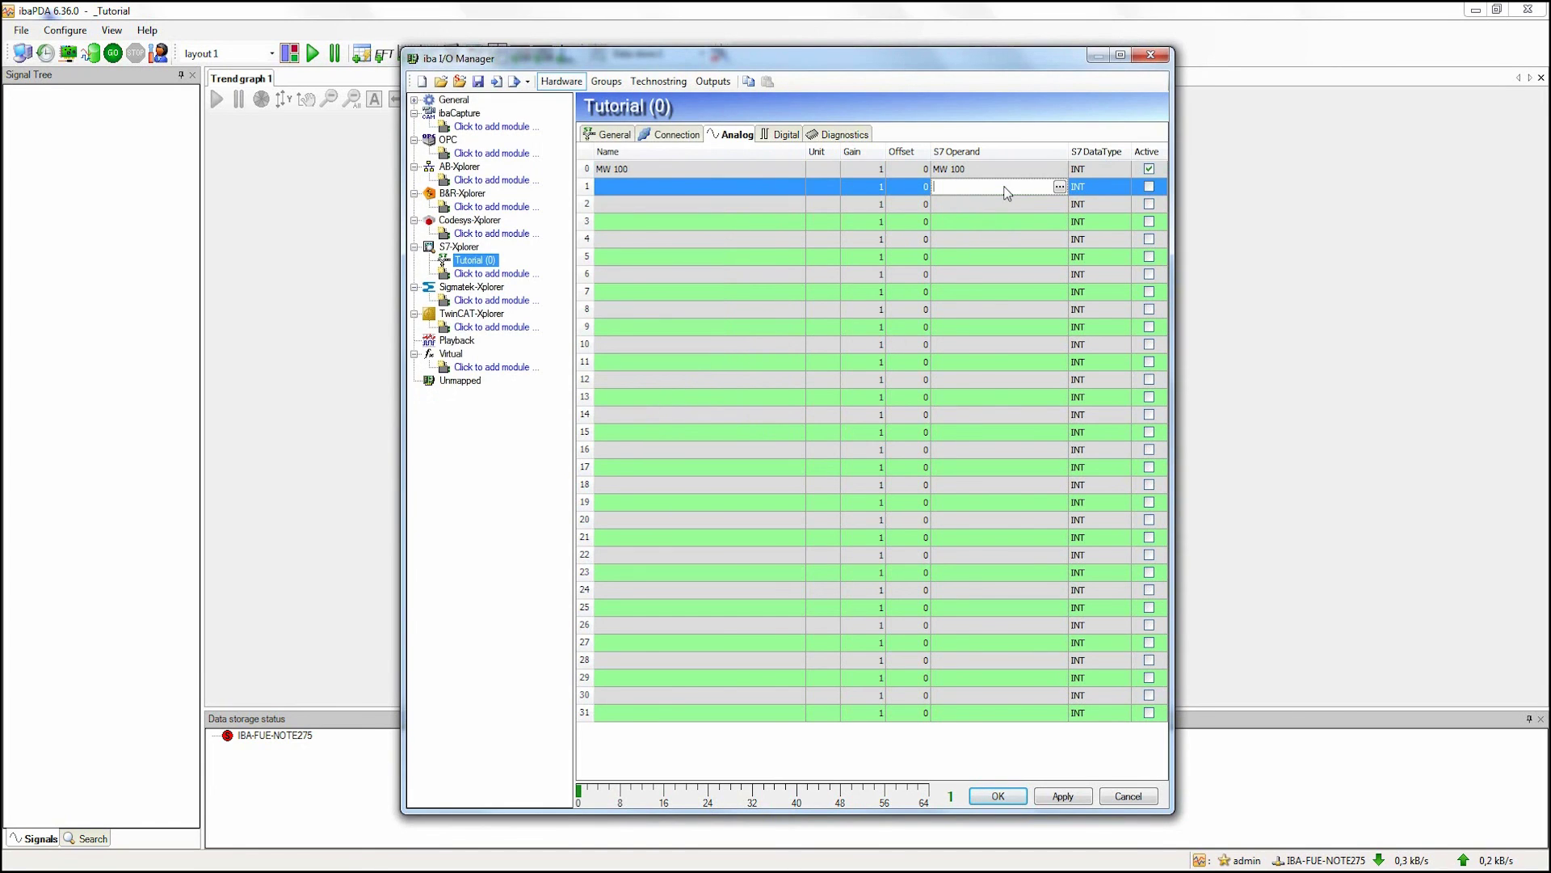
left_click(1060, 188)
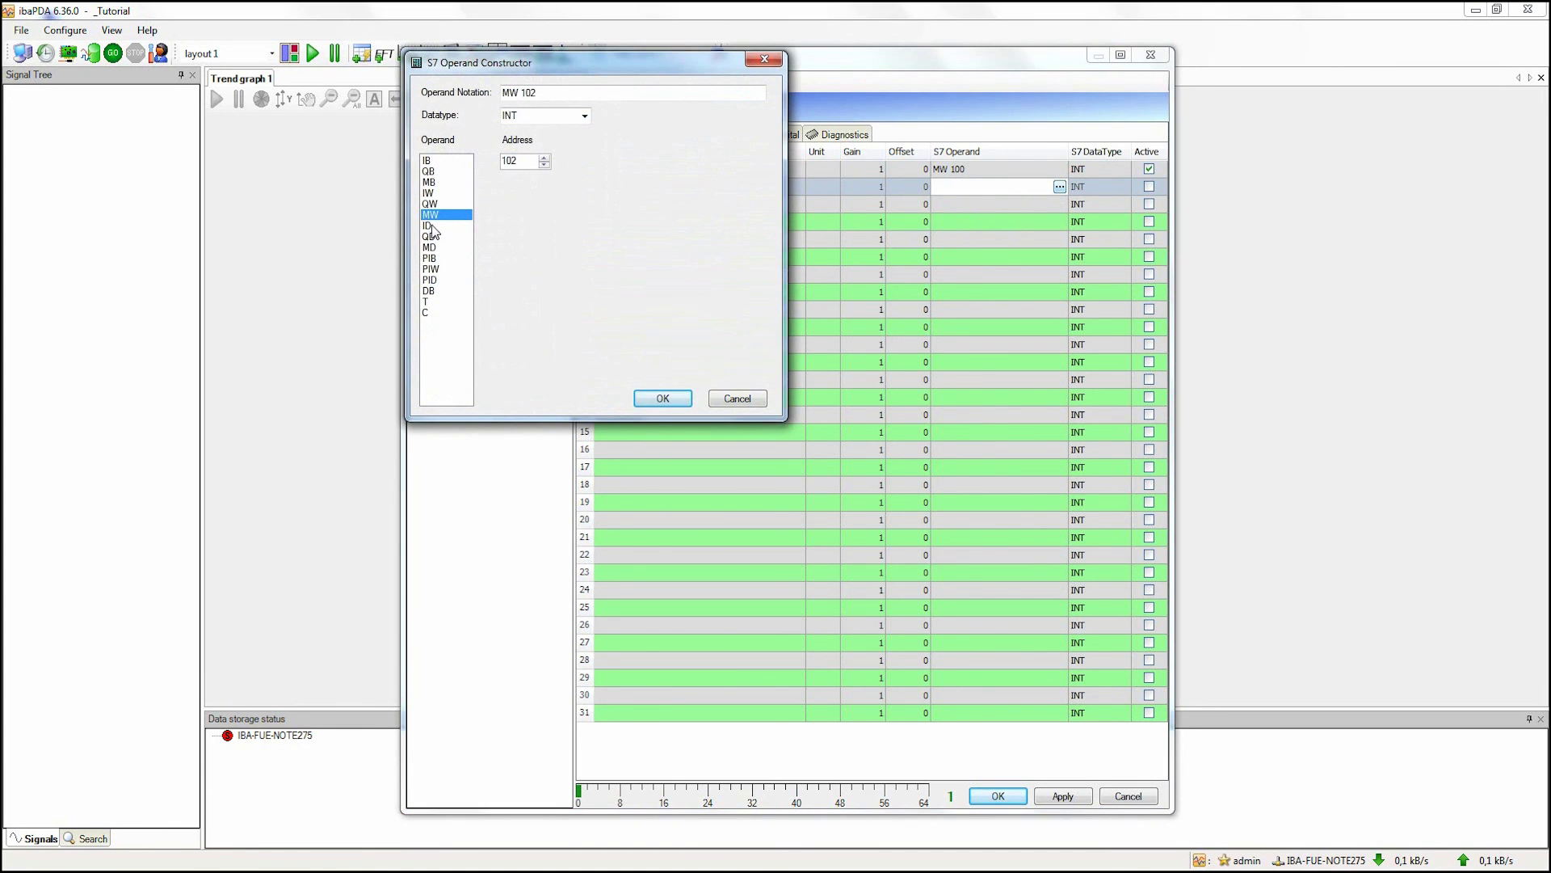
left_click(429, 247)
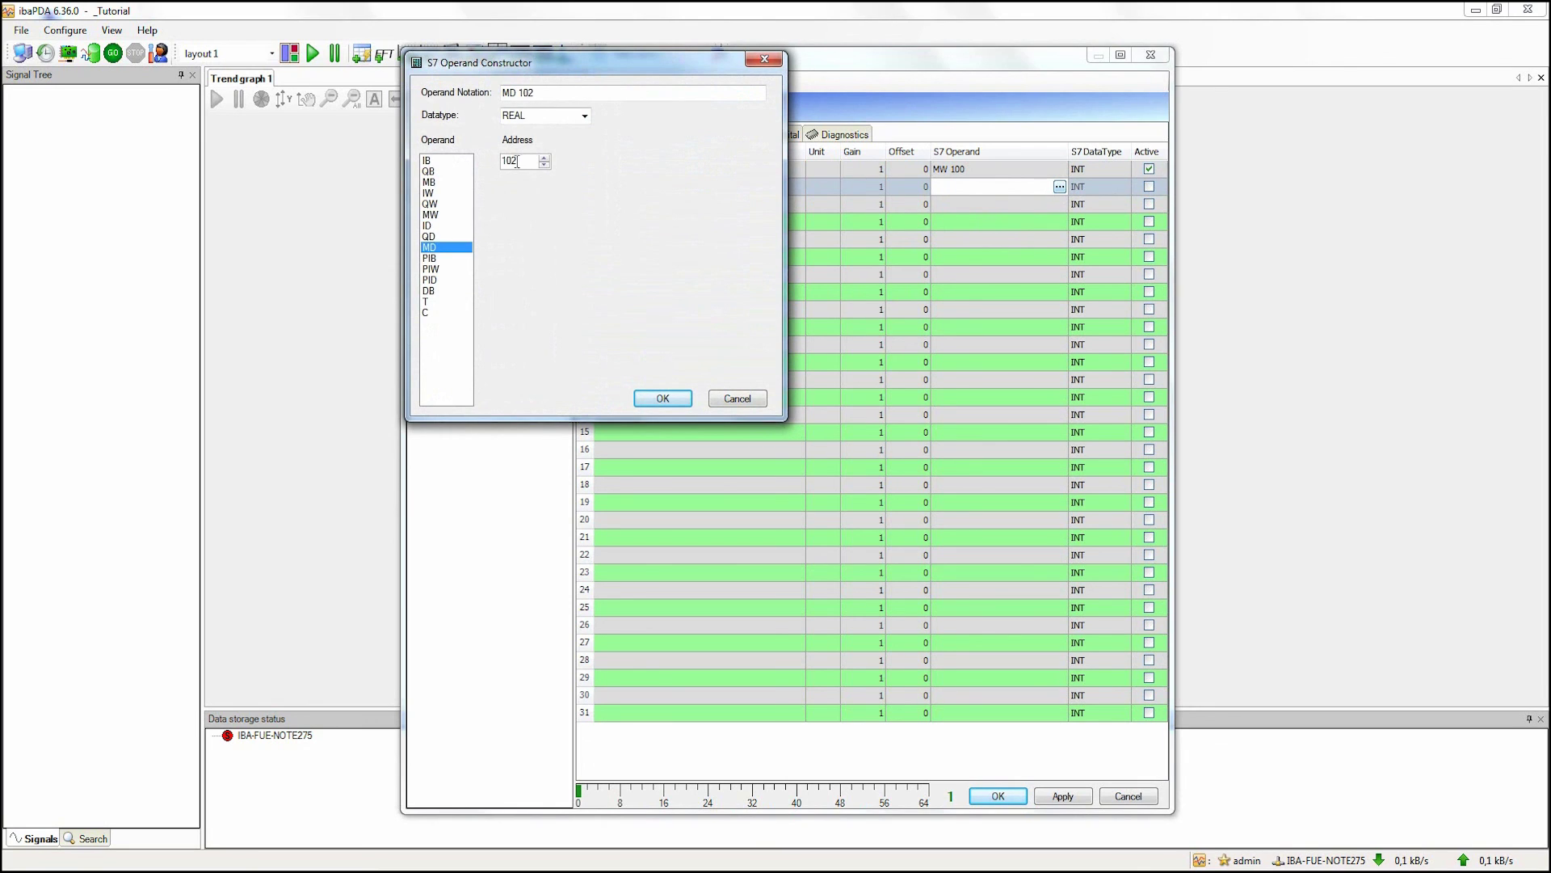
left_click_drag(517, 162, 495, 168)
type("112")
left_click(662, 400)
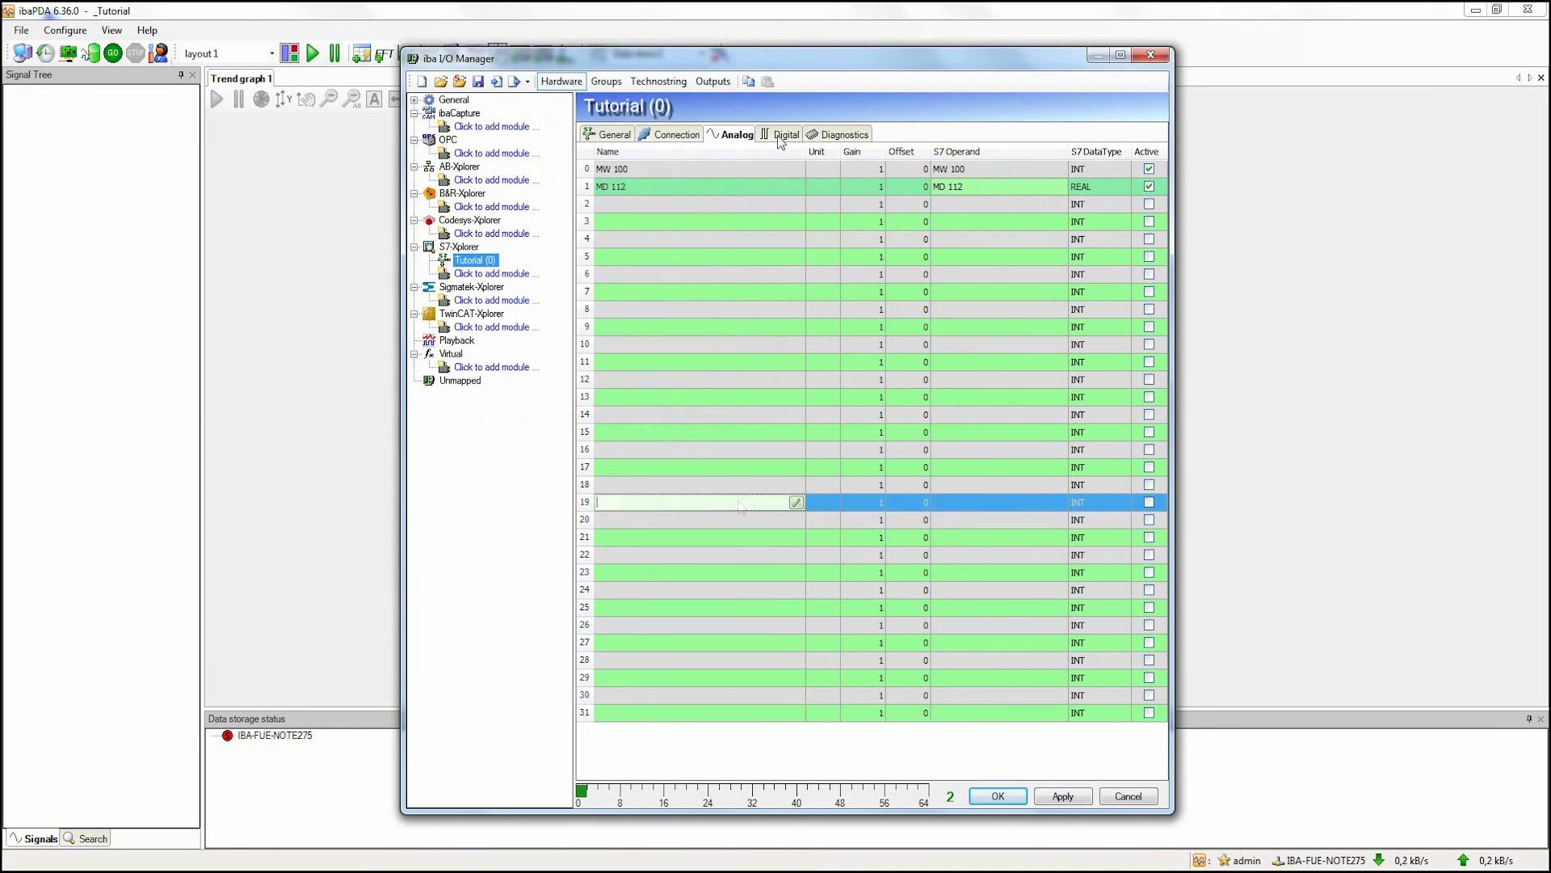
Assign digital signal 0 the operand M 10.0 and apply the I/O configuration.
left_click(779, 135)
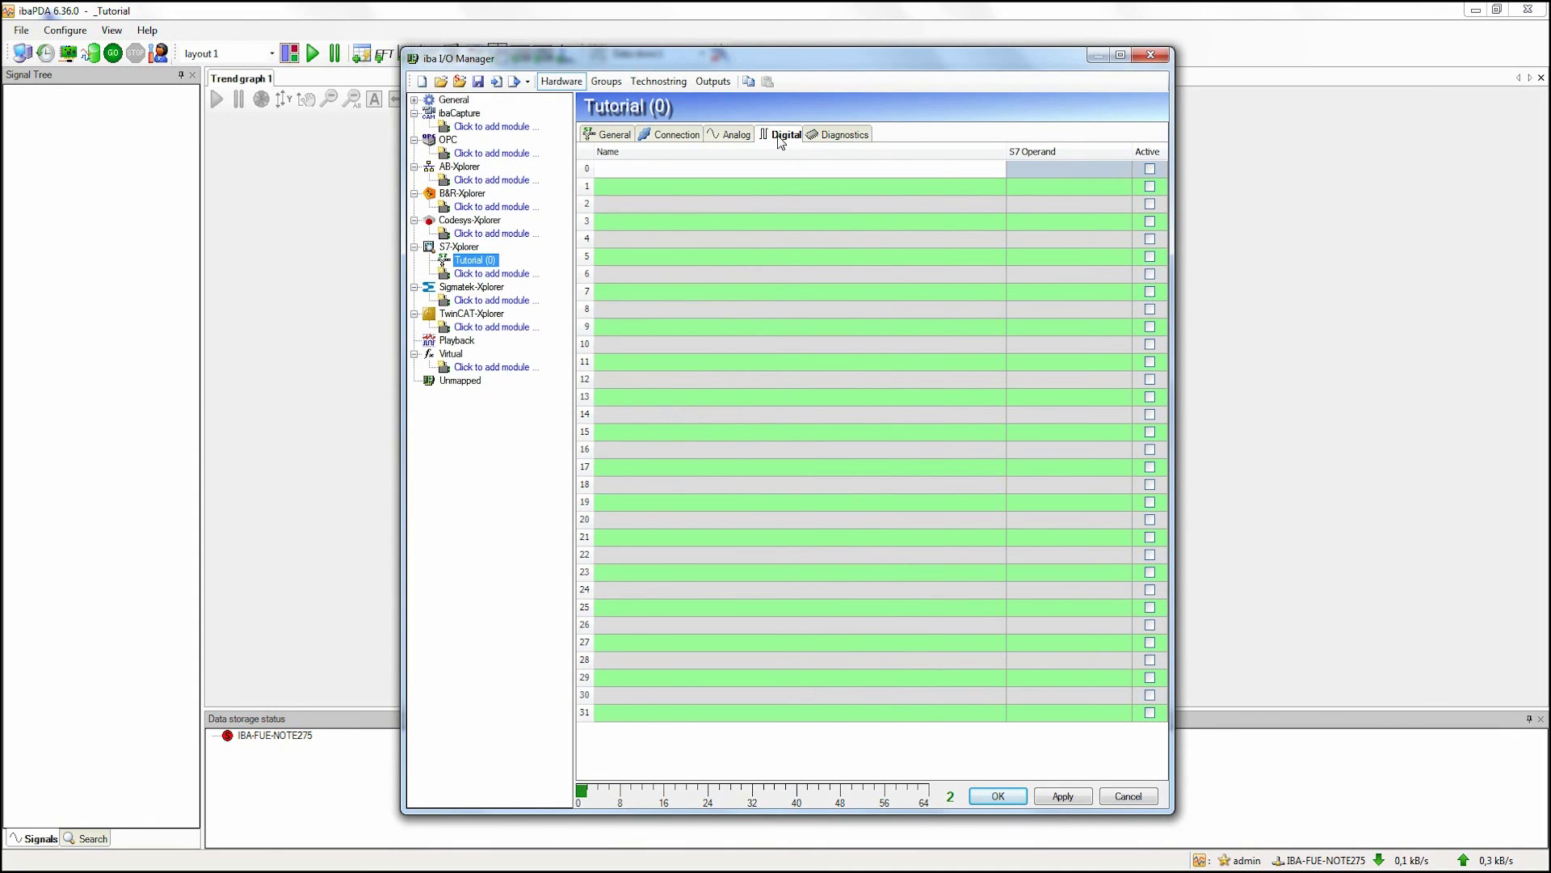
left_click(1022, 167)
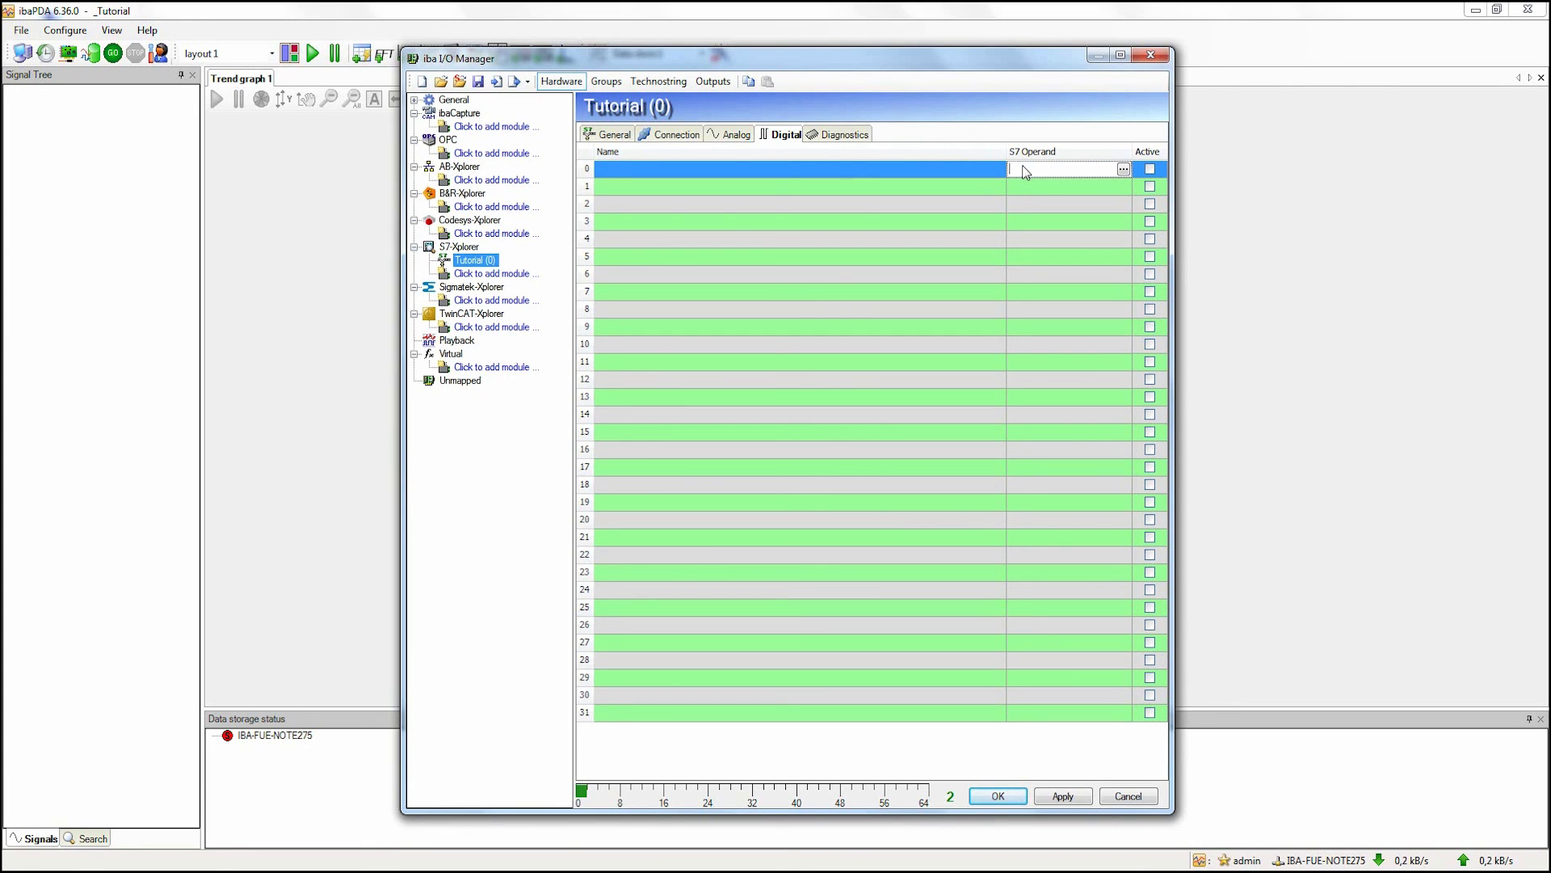
left_click(1124, 168)
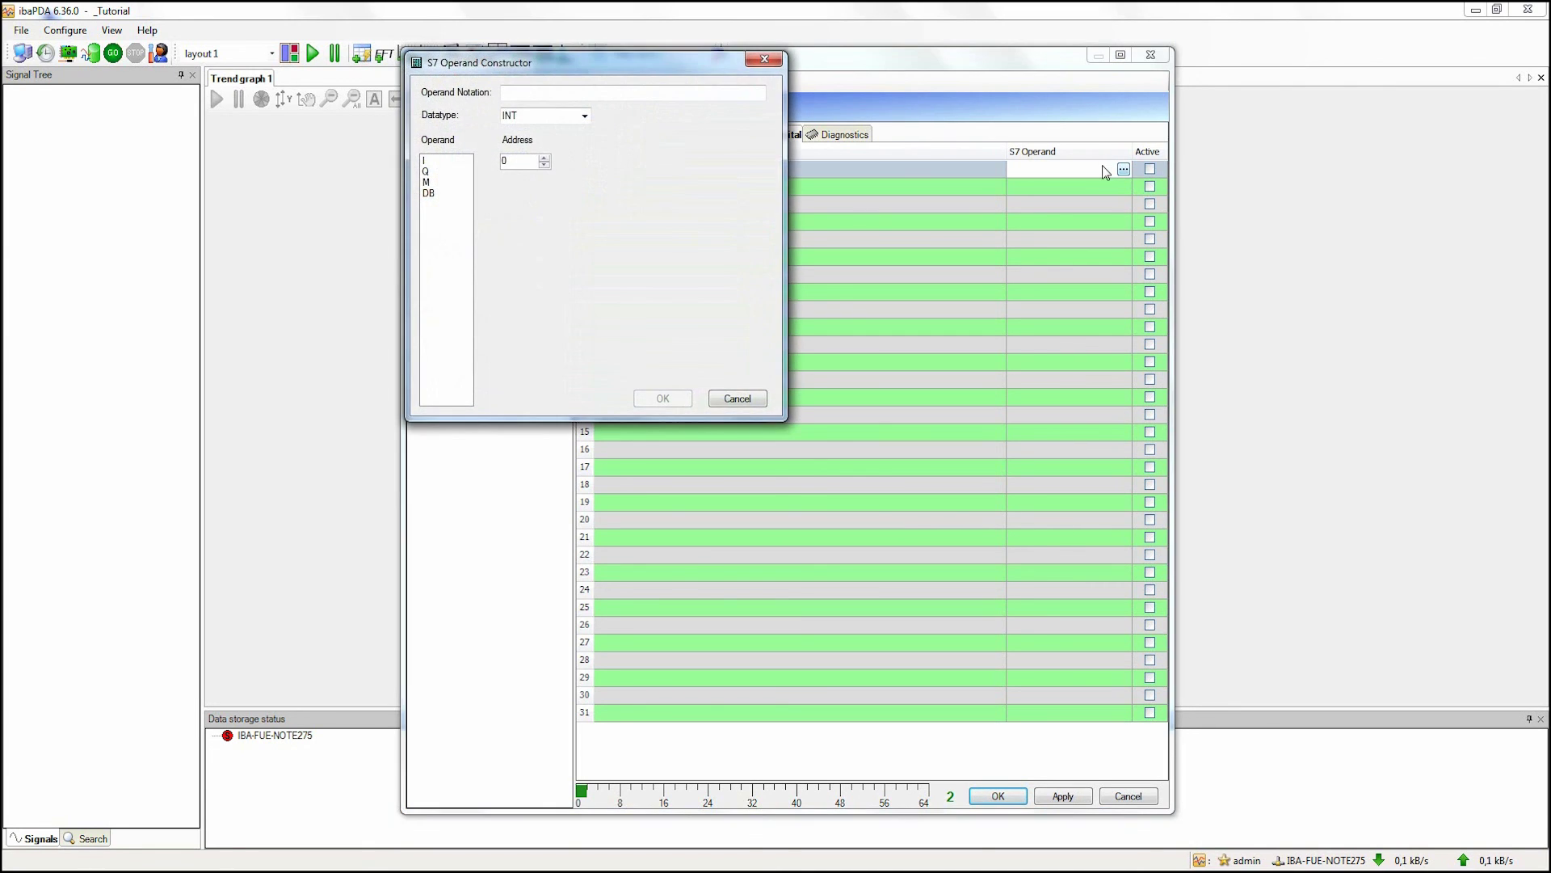
left_click(439, 183)
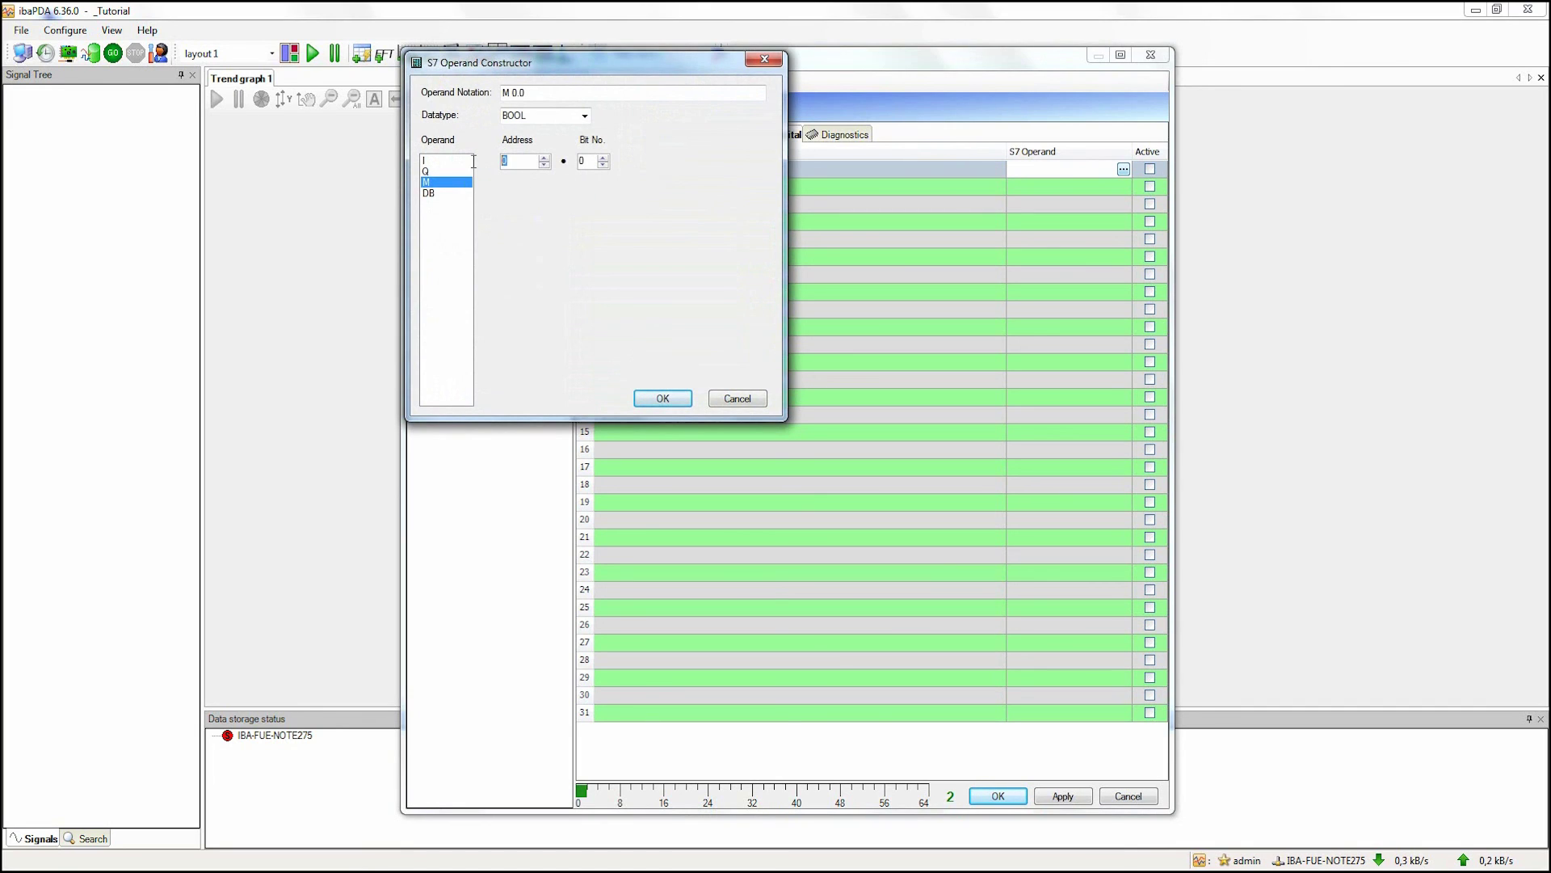
type("10")
left_click(659, 399)
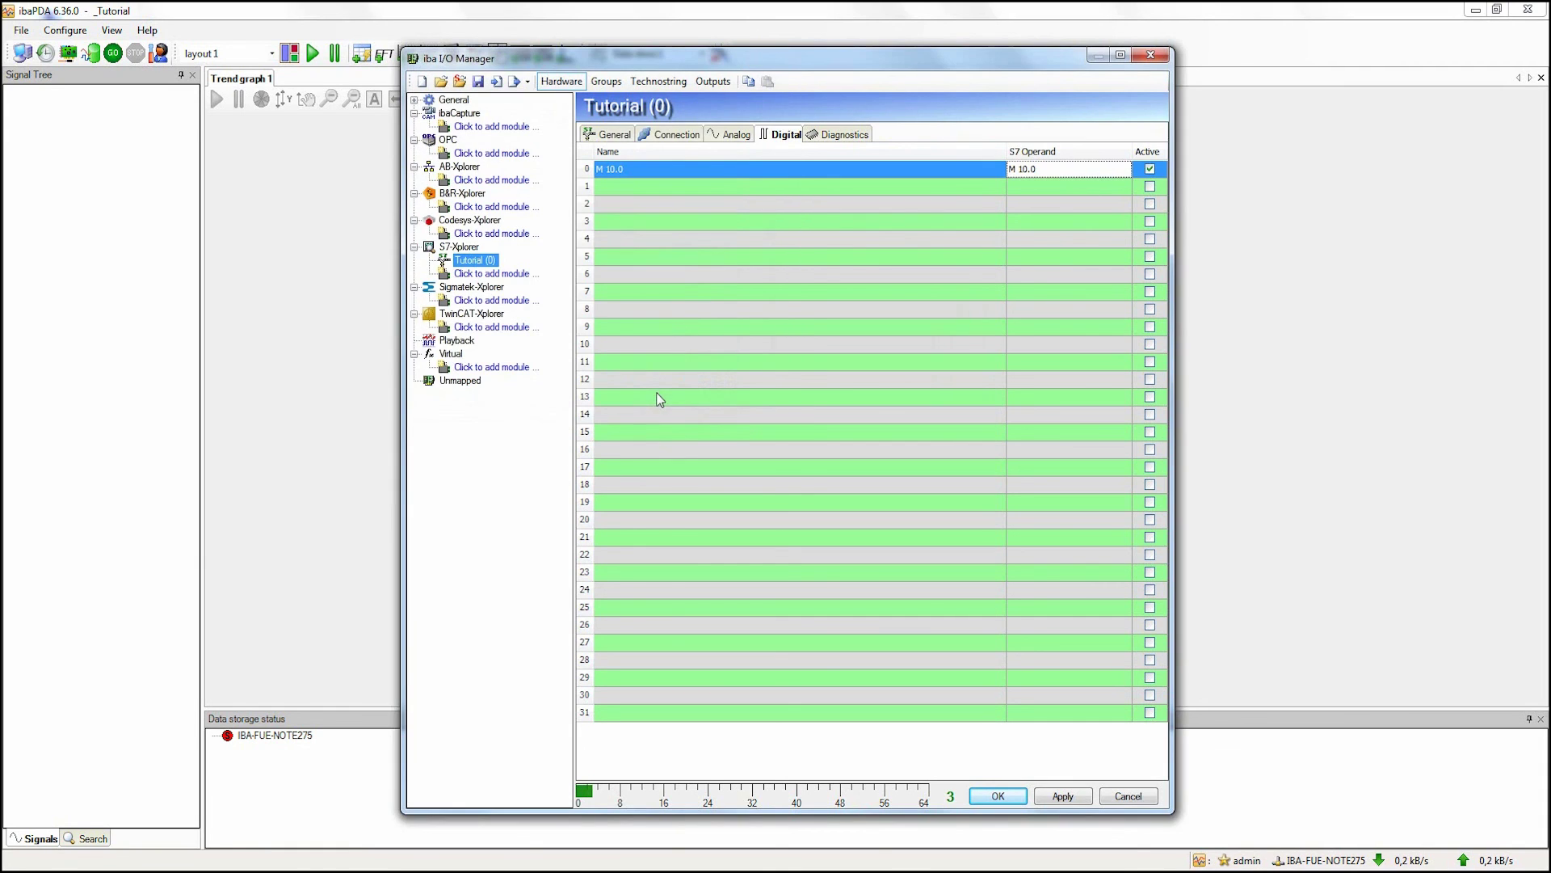
left_click(998, 797)
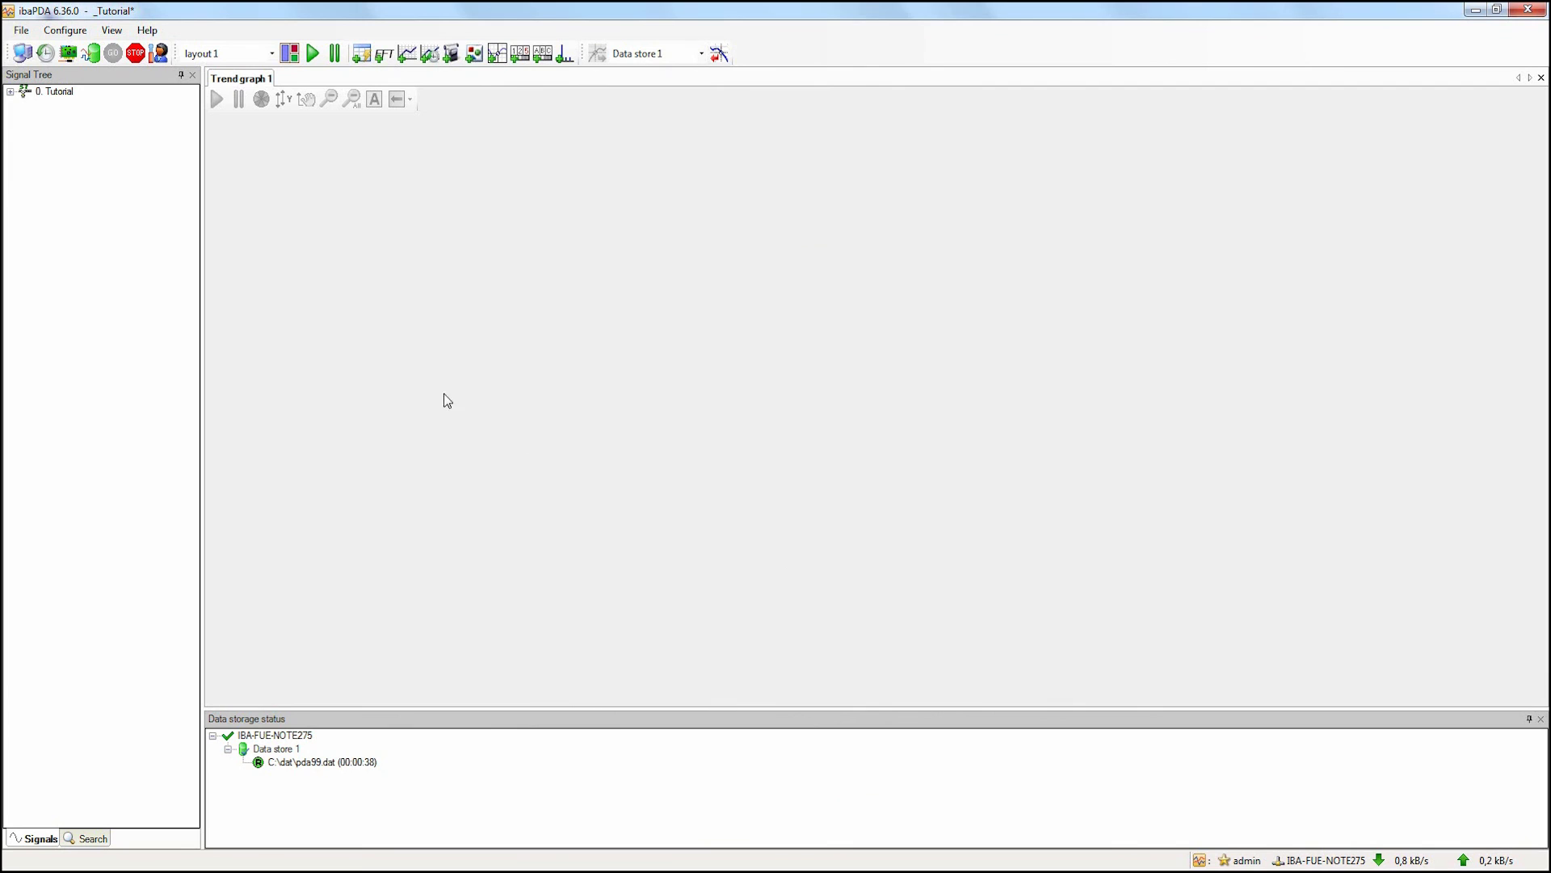
Plot MW 100, MD 112 and M 10.0 in three stacked trend panels, zoomed to about one second.
left_click(12, 94)
left_click_drag(60, 105, 440, 257)
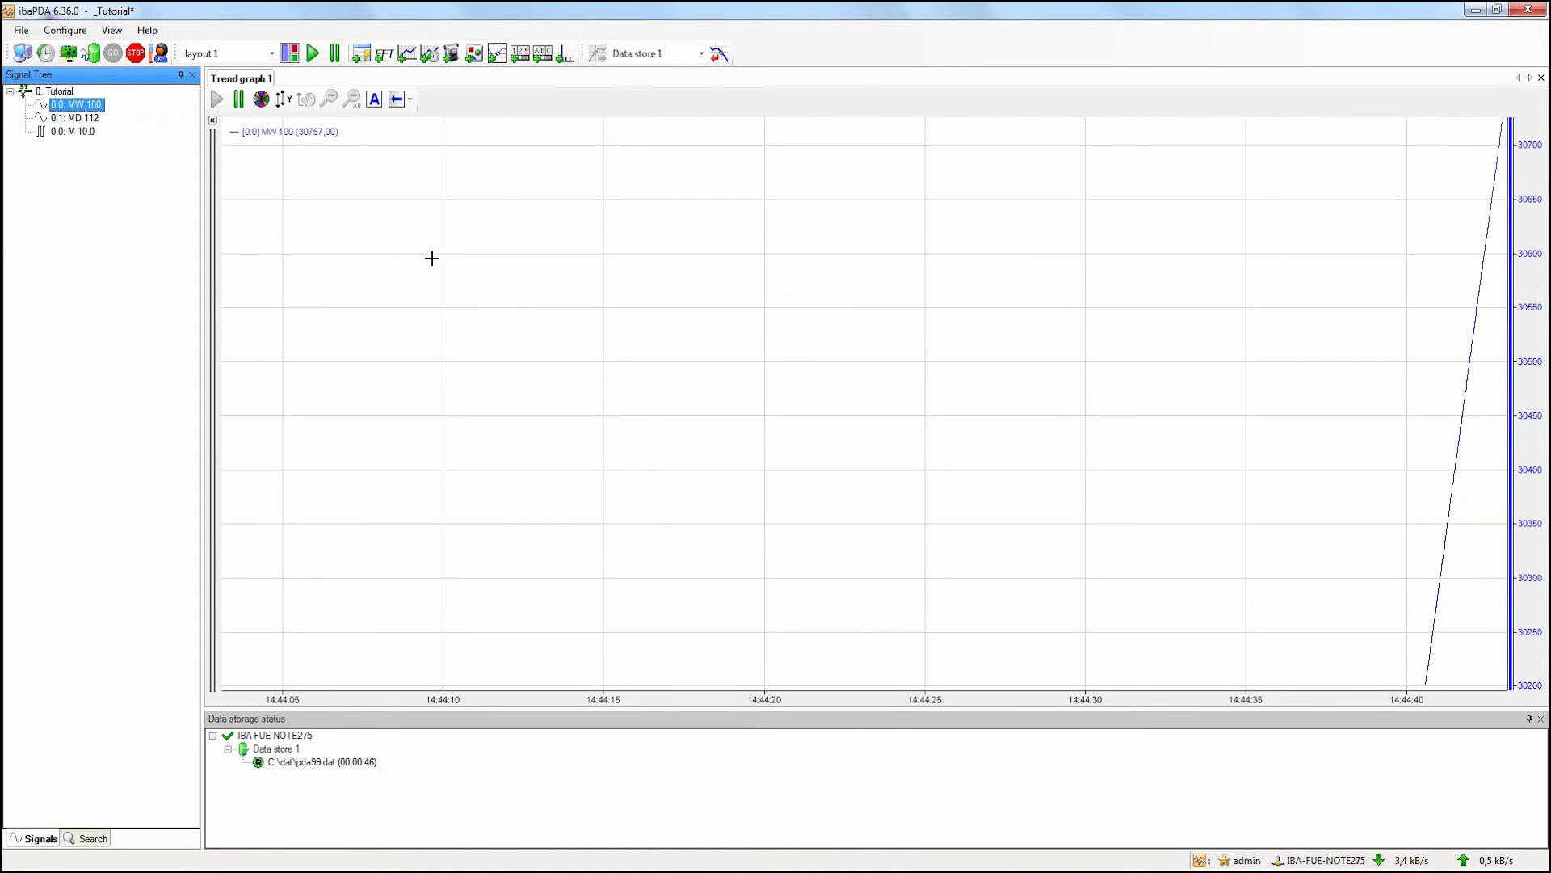
left_click_drag(73, 117, 305, 211)
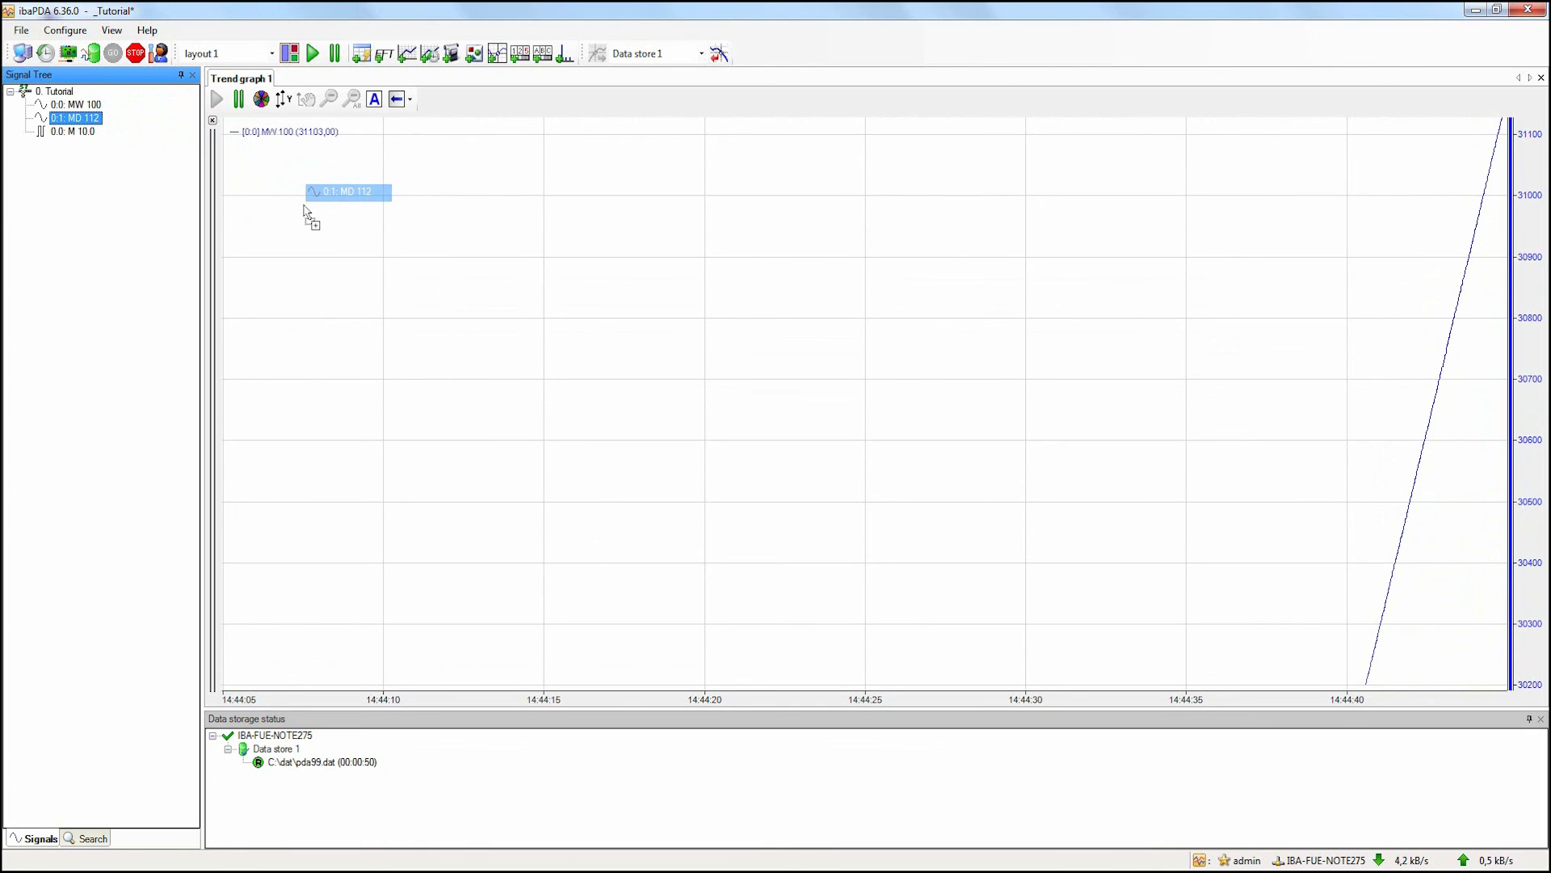
left_click_drag(304, 210, 304, 213)
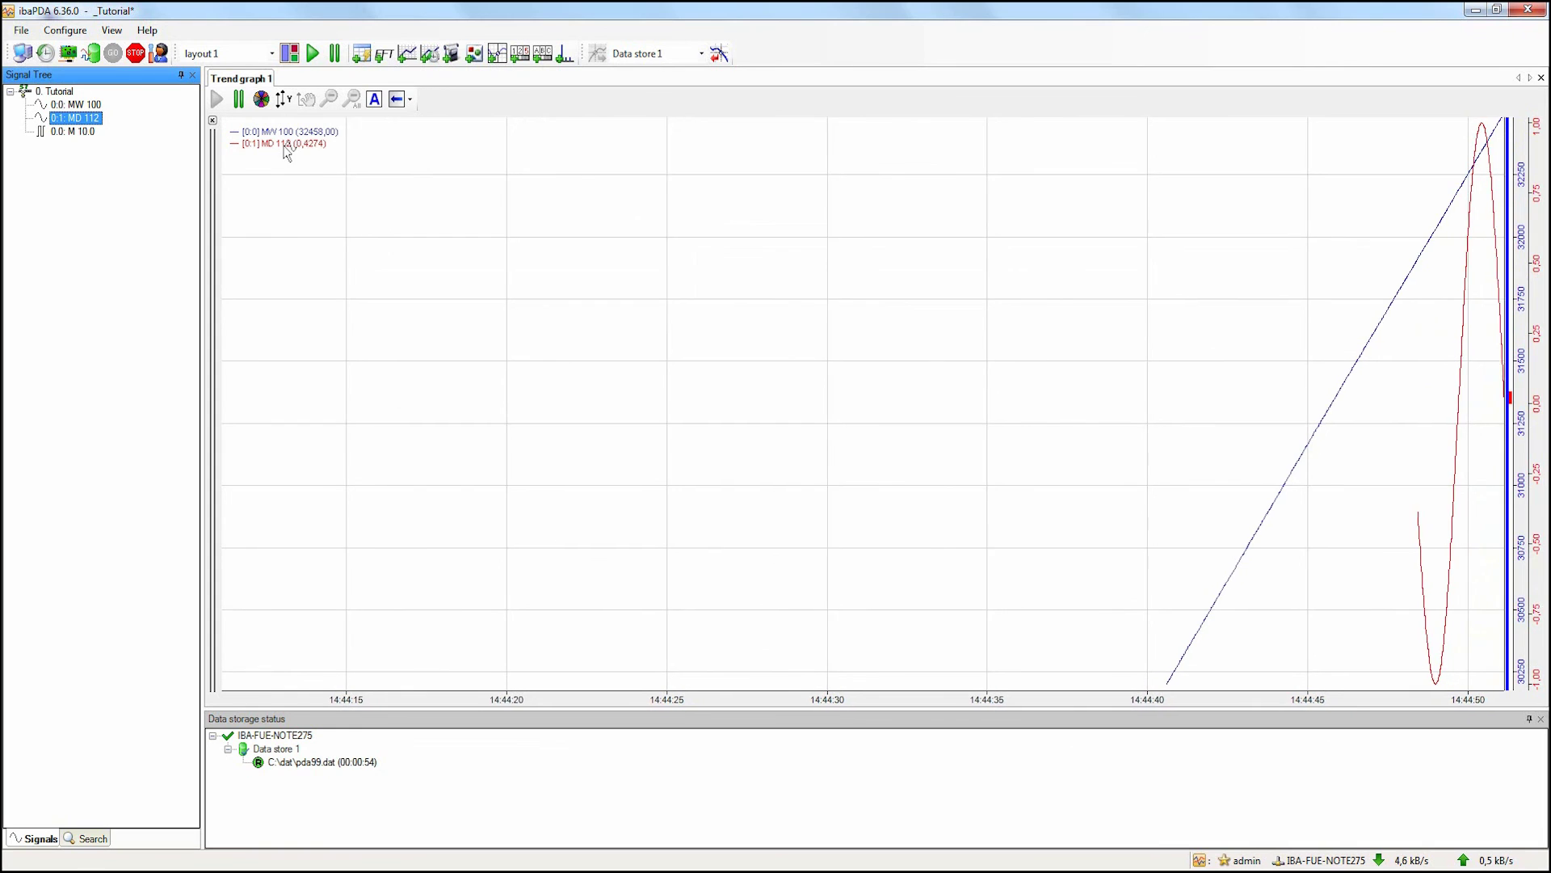
left_click_drag(292, 173, 420, 700)
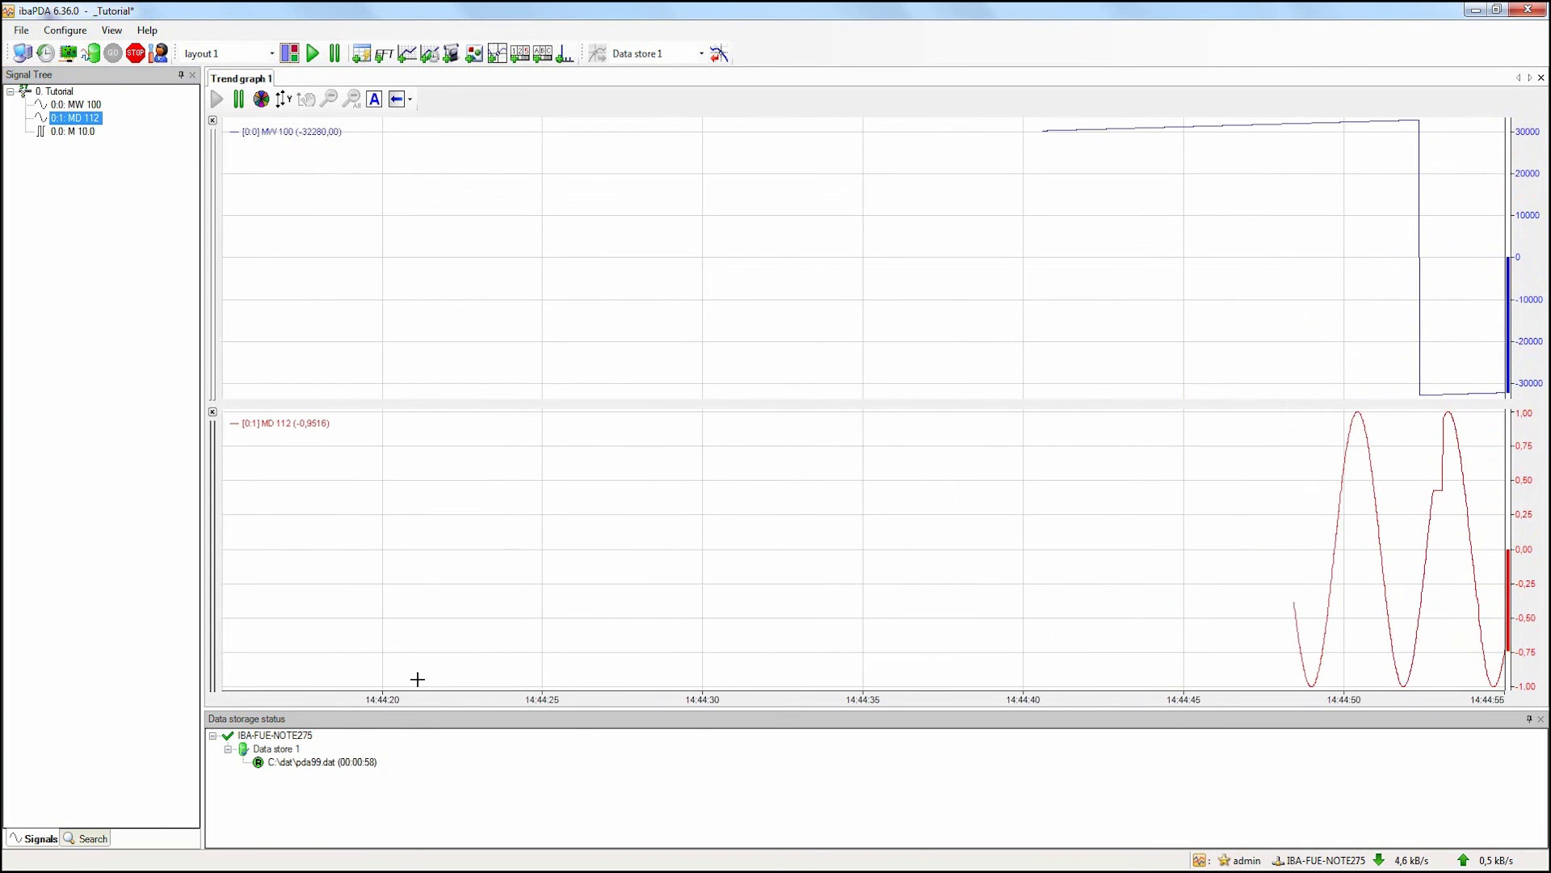
left_click_drag(79, 131, 305, 555)
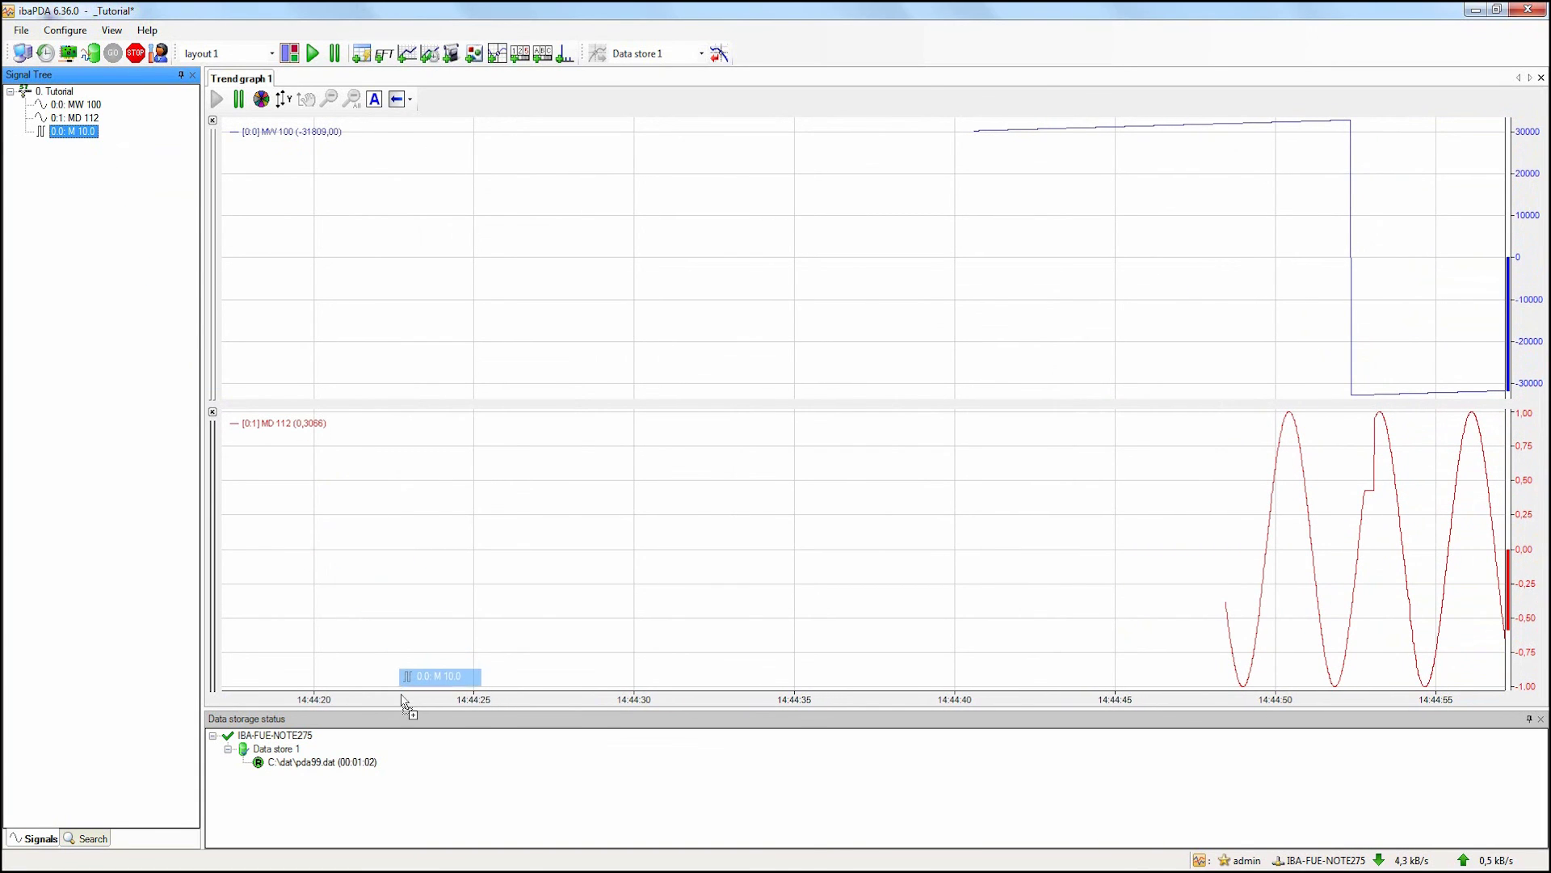
left_click_drag(305, 555, 403, 698)
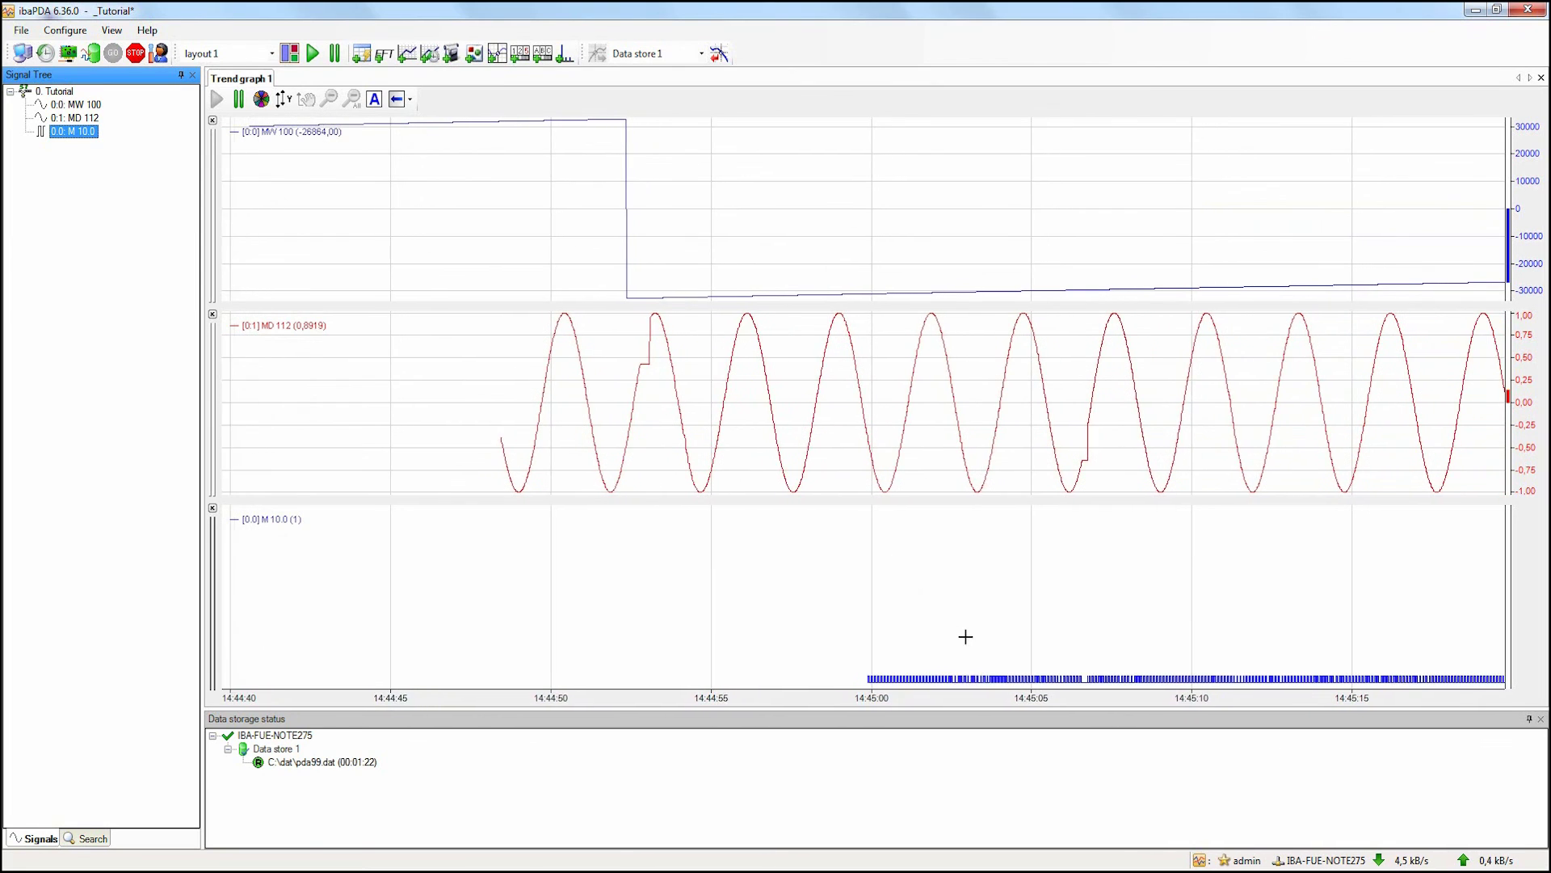
left_click_drag(974, 652, 1025, 701)
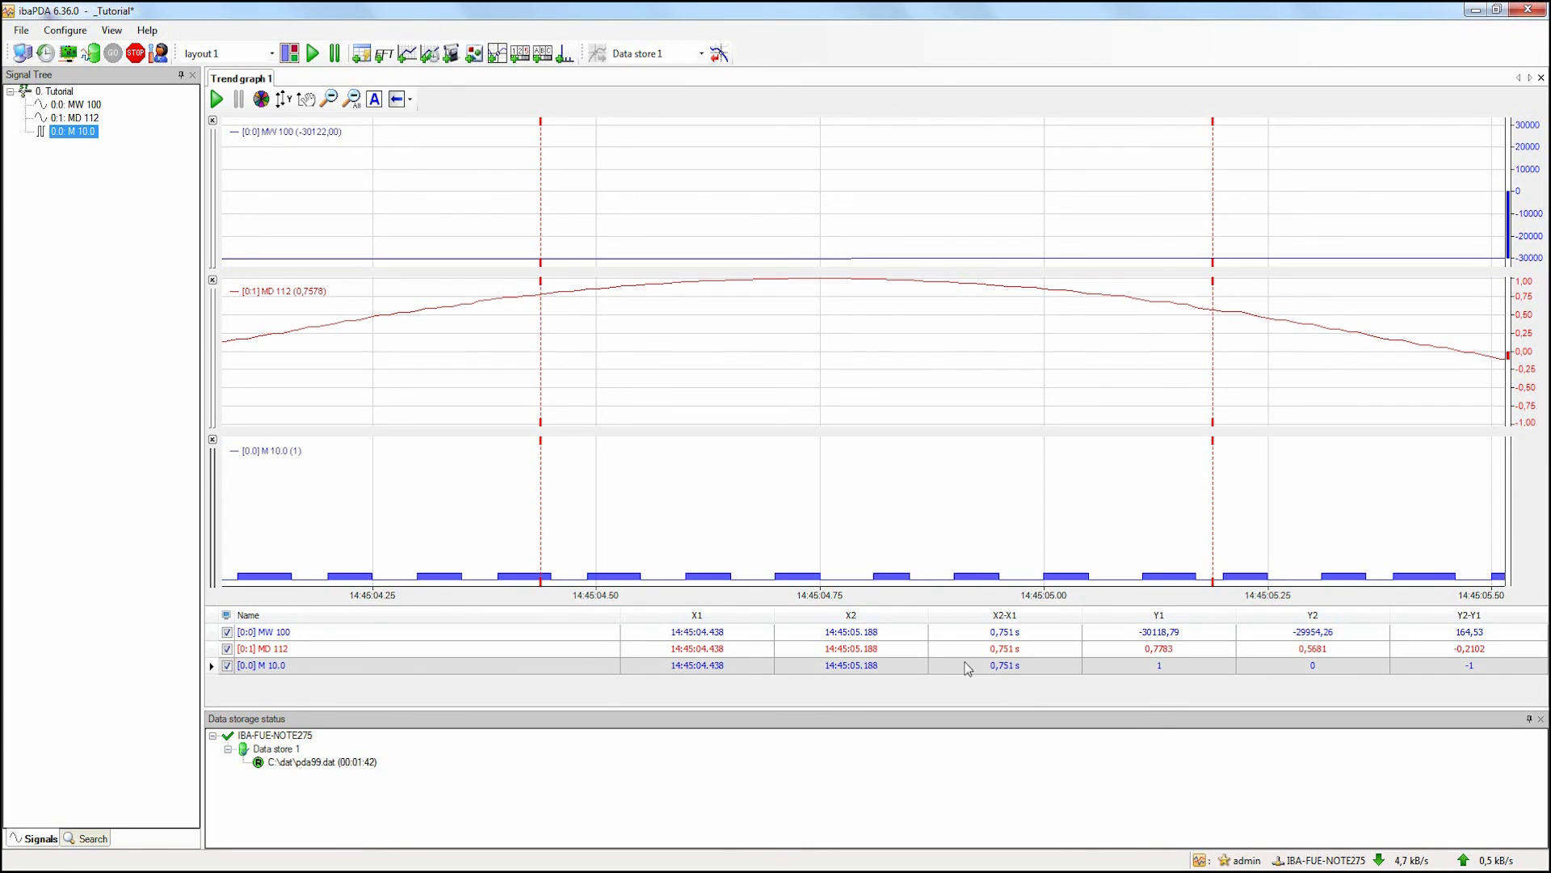
Bring up the Data storage window showing the active Data store 1.
left_click(94, 61)
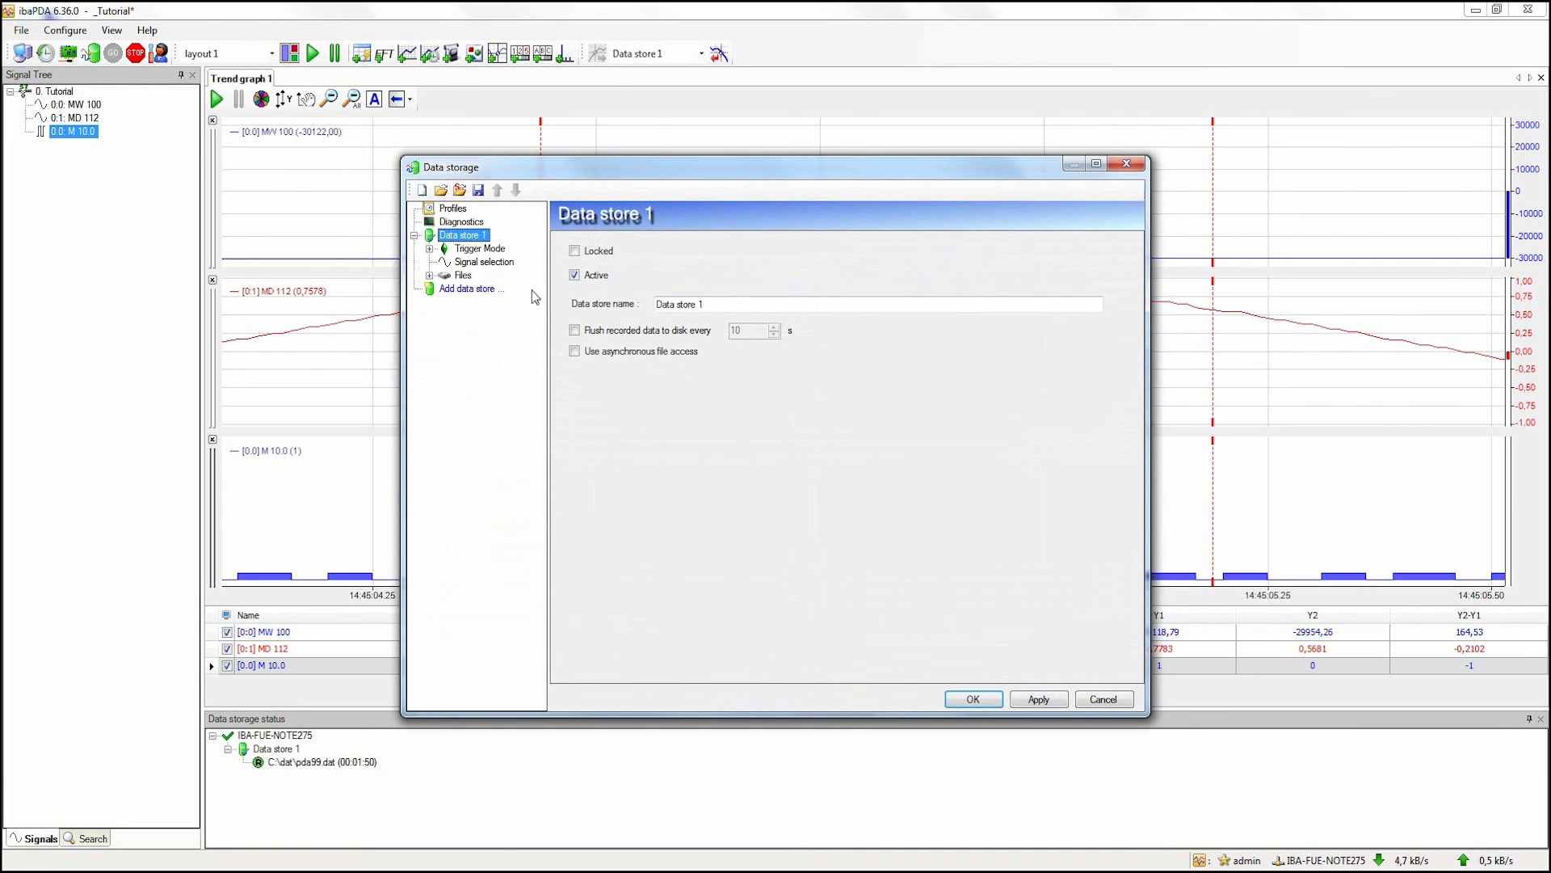
Review Data store 1's trigger mode, Tutorial signal selection, and files page with base directory C:\dat\.
left_click(477, 249)
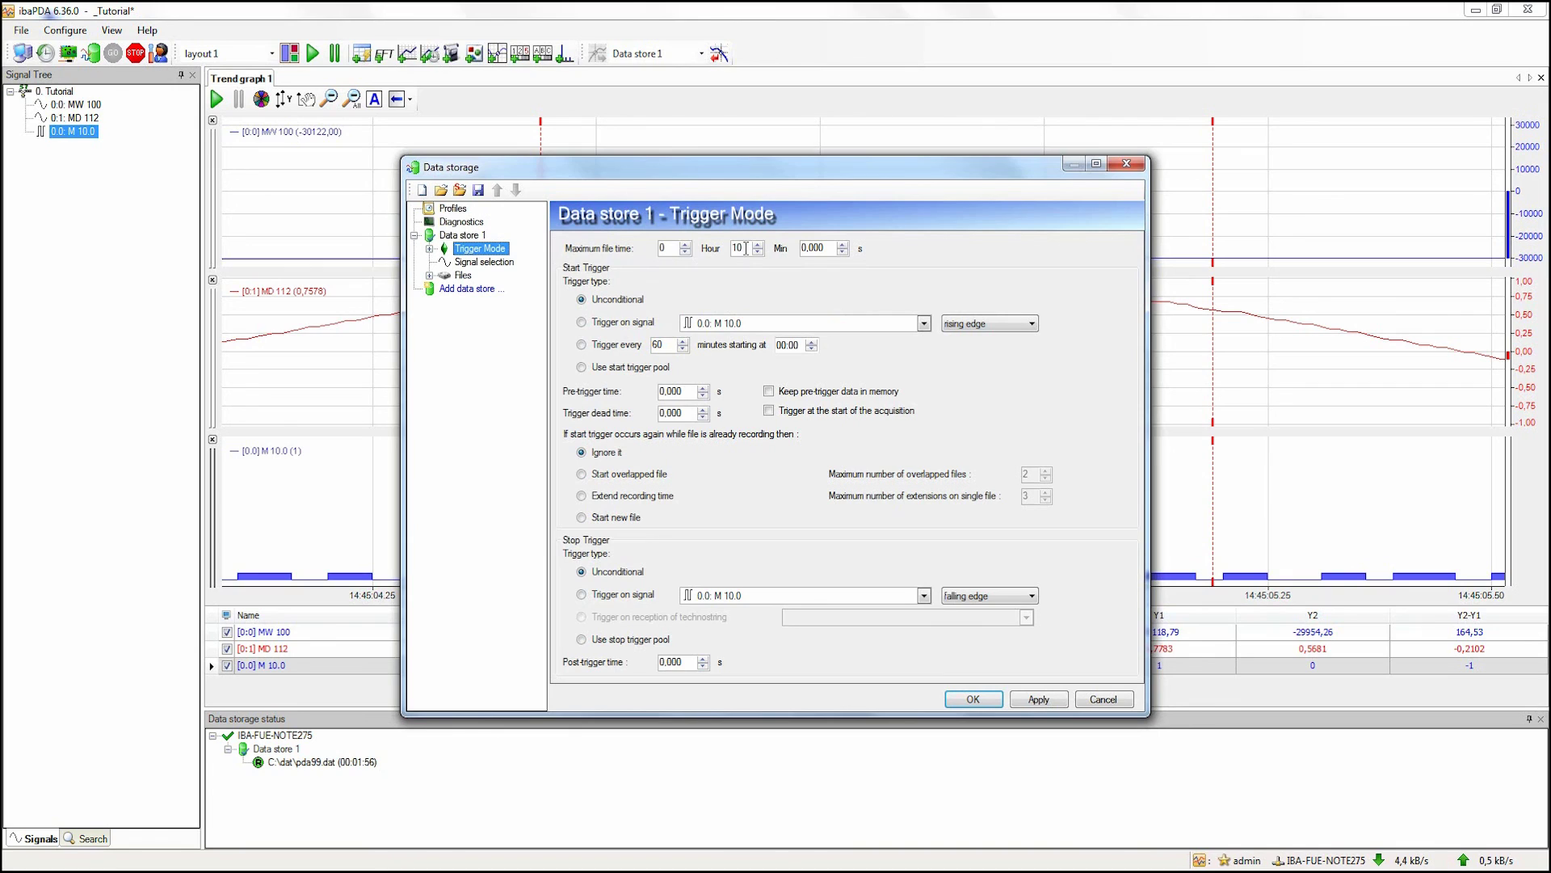
left_click(499, 264)
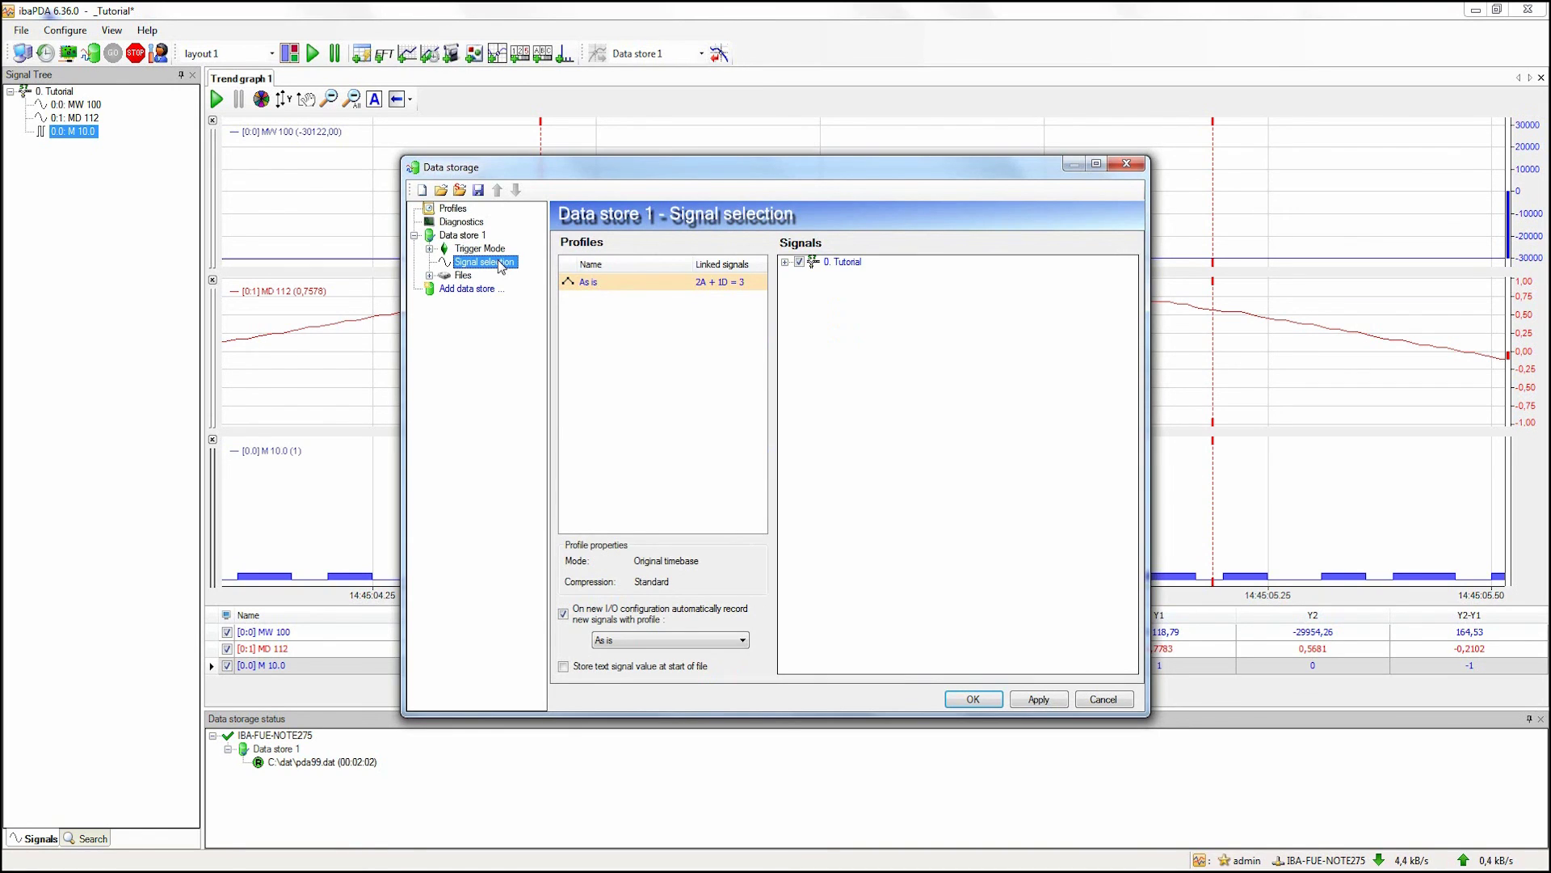
left_click(785, 264)
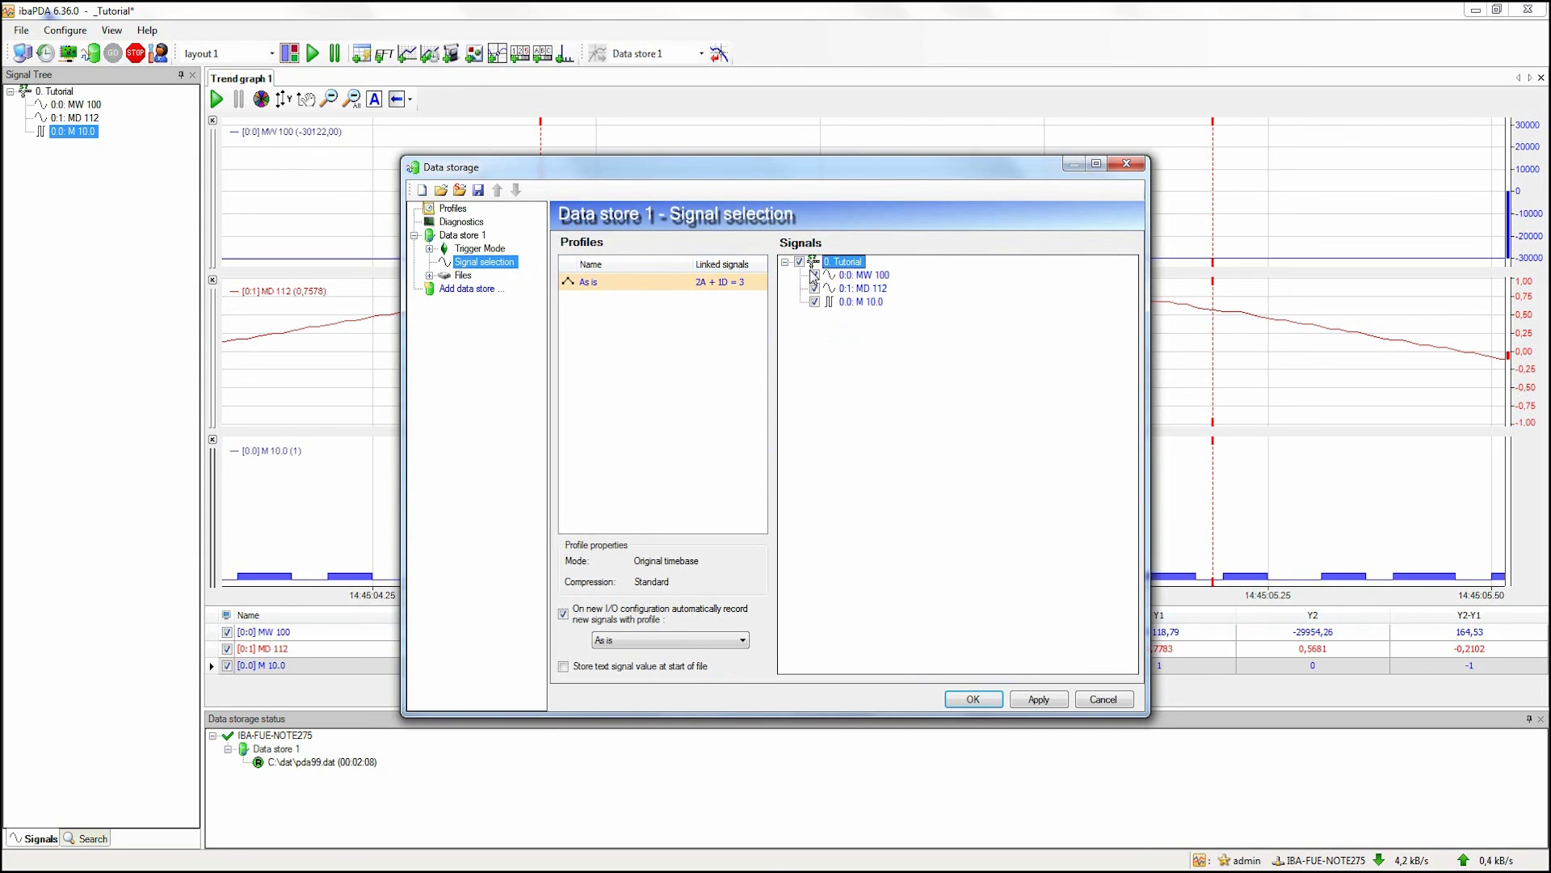
left_click(465, 276)
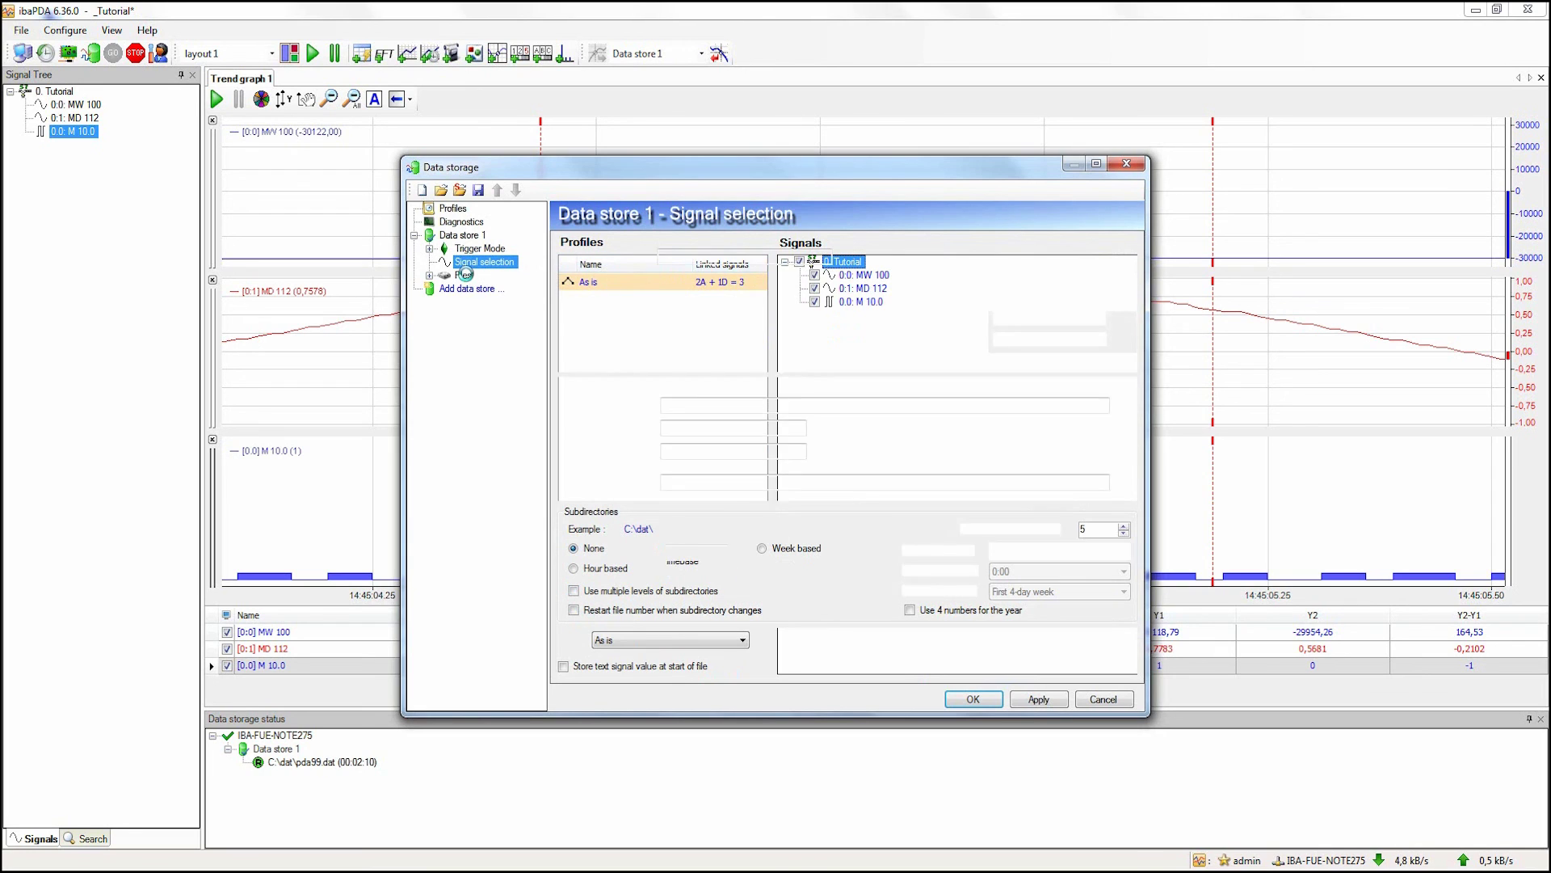
left_click_drag(724, 406, 646, 406)
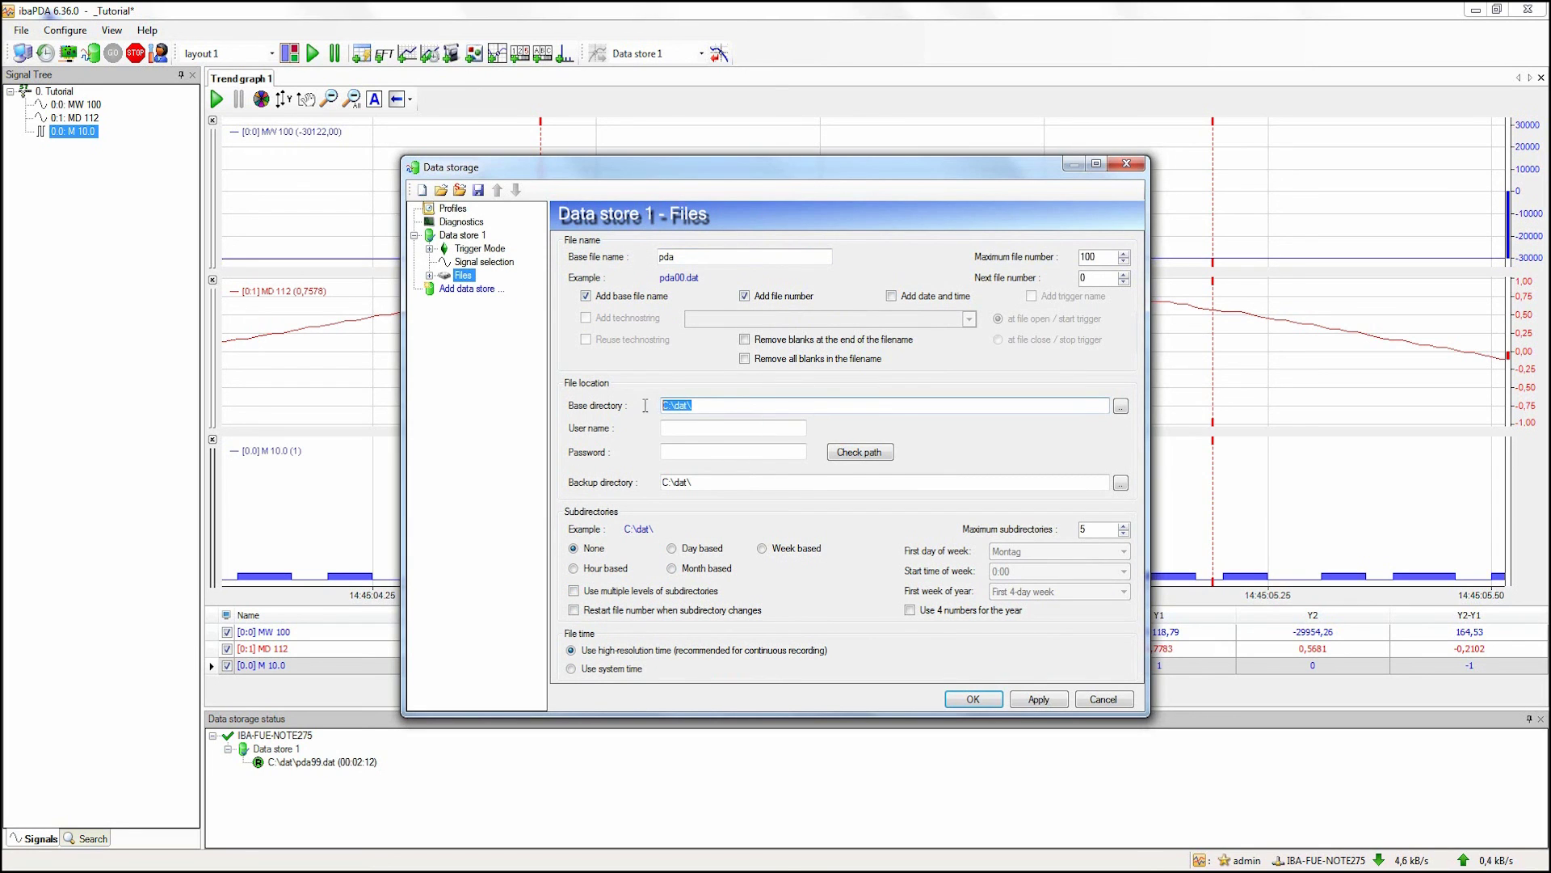